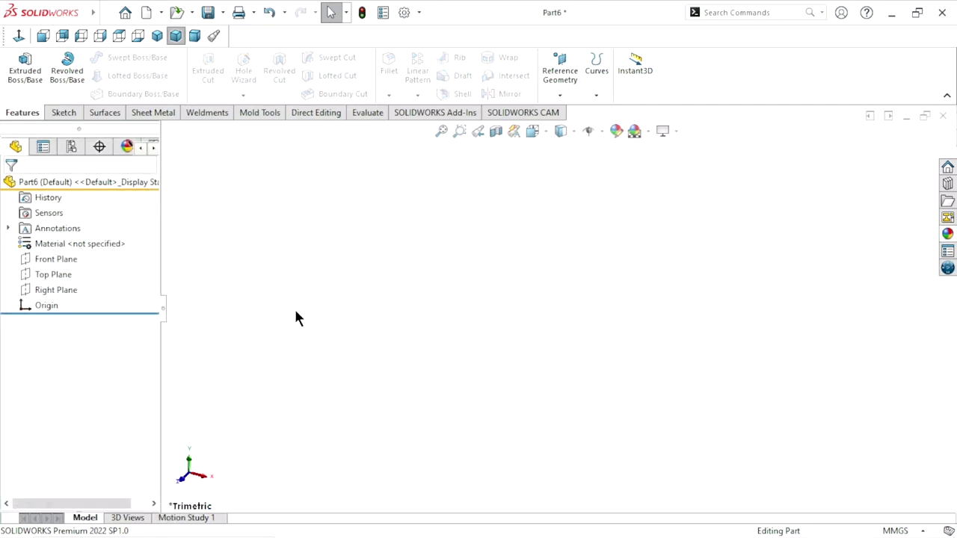
Start a sketch on the Right Plane and draw a horizontal construction centerline across the origin
left_click(58, 291)
left_click(77, 271)
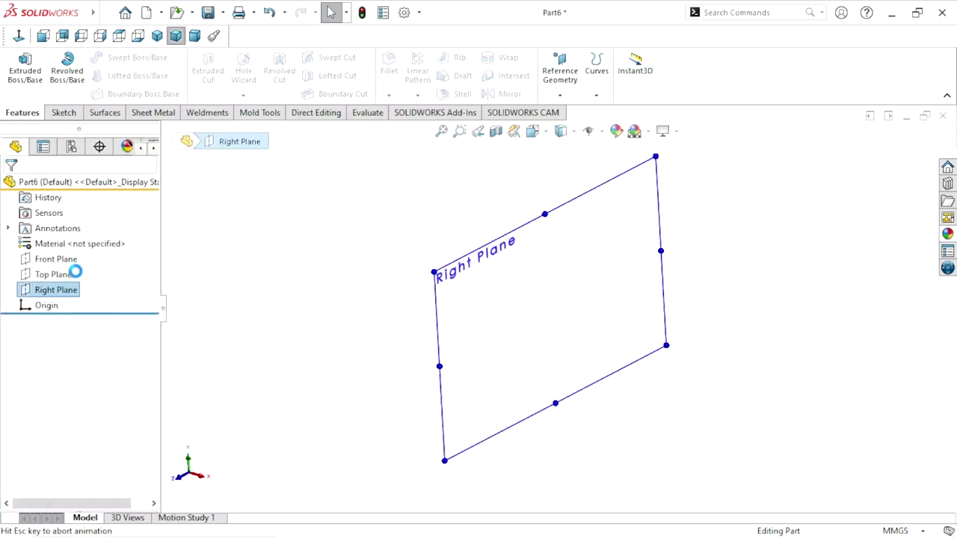
left_click(106, 58)
left_click(108, 93)
left_click(503, 308)
left_click(636, 308)
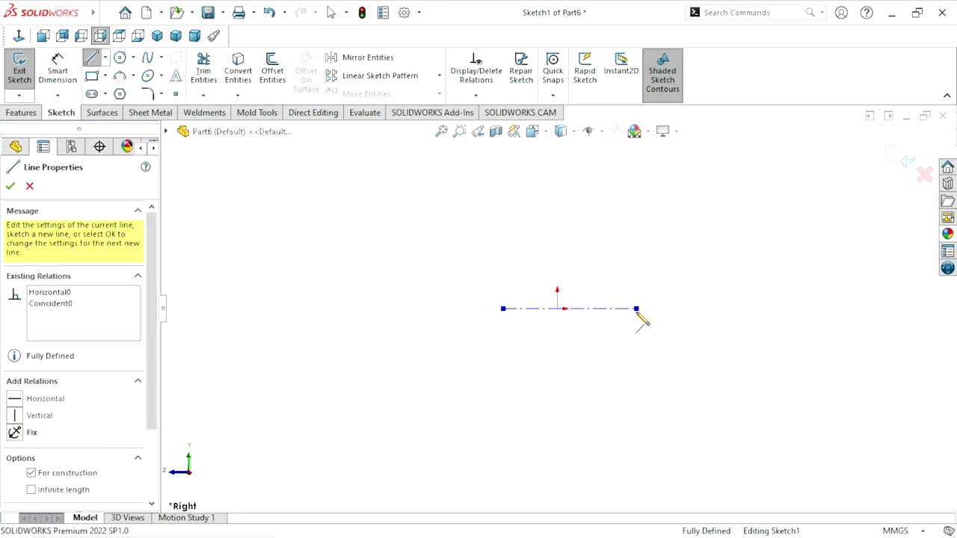
right_click(640, 295)
left_click(648, 305)
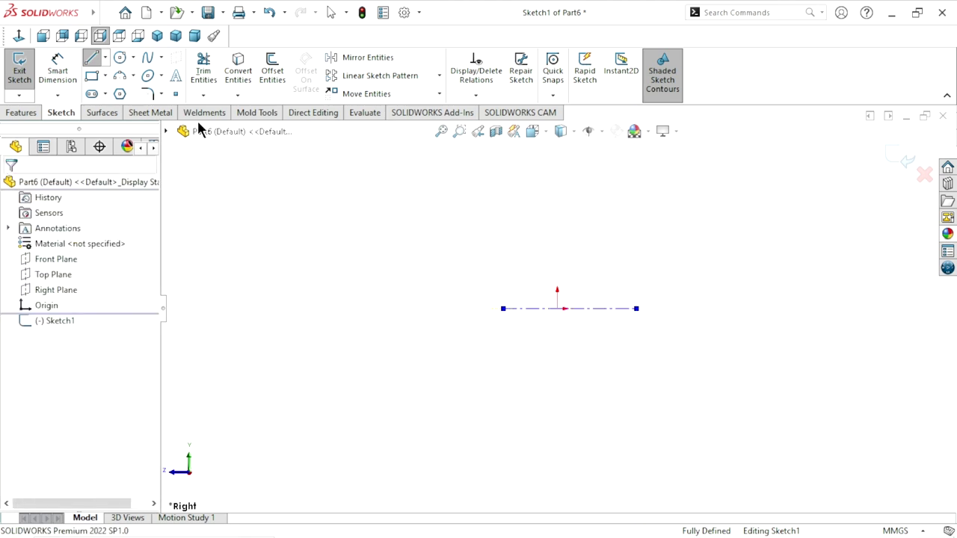
Centre the centerline on the origin with a Midpoint relation
left_click(537, 308)
left_click(557, 308, "ctrl")
left_click(620, 267)
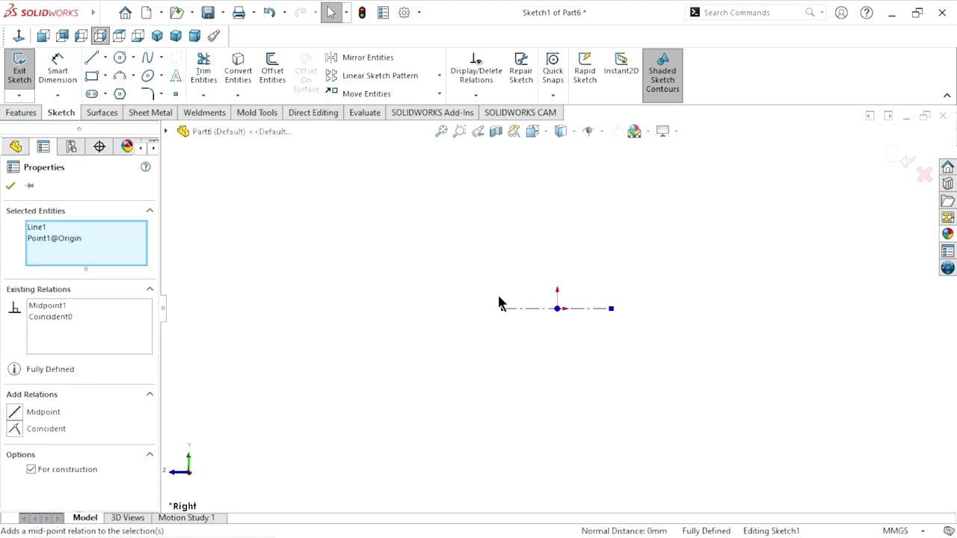
left_click(11, 186)
Dimension the centerline's length to 46 mm
left_click(59, 72)
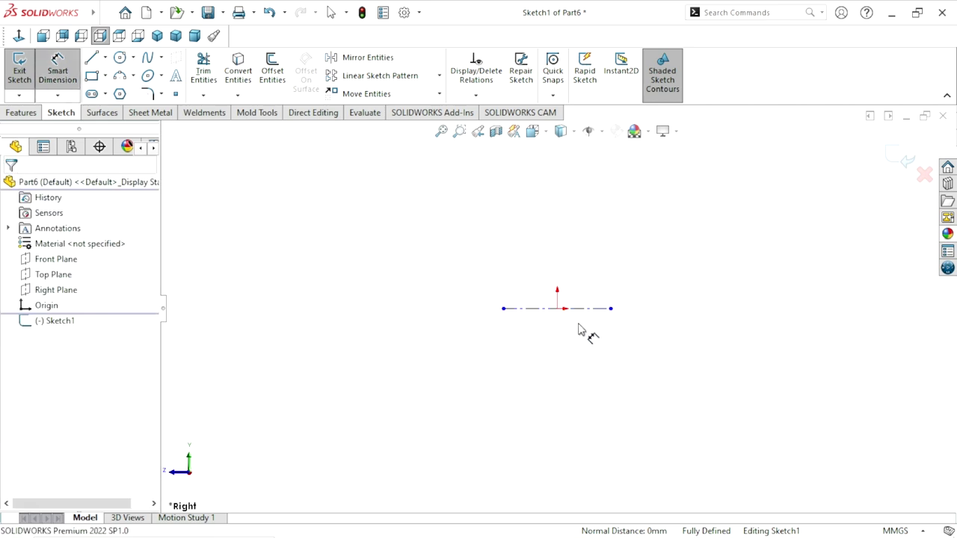
left_click(527, 303)
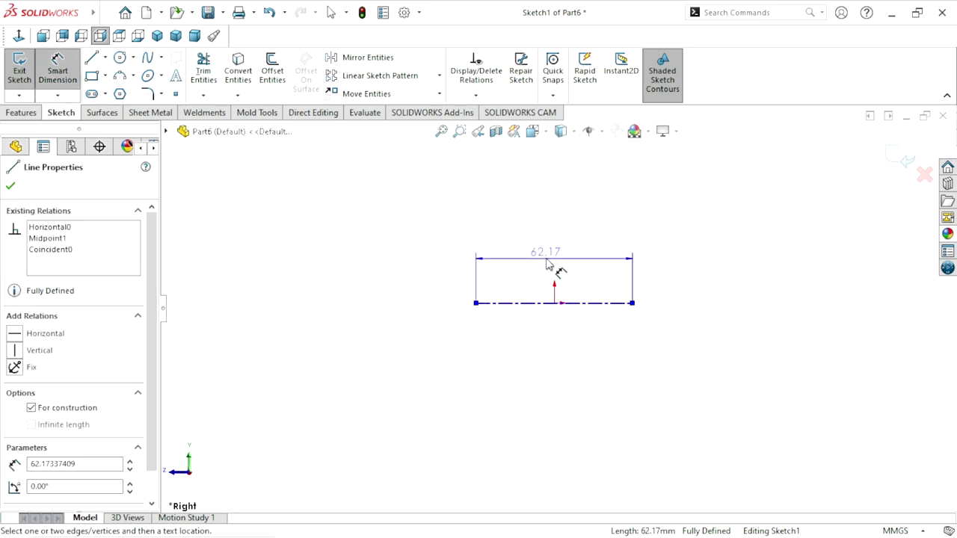
left_click(554, 258)
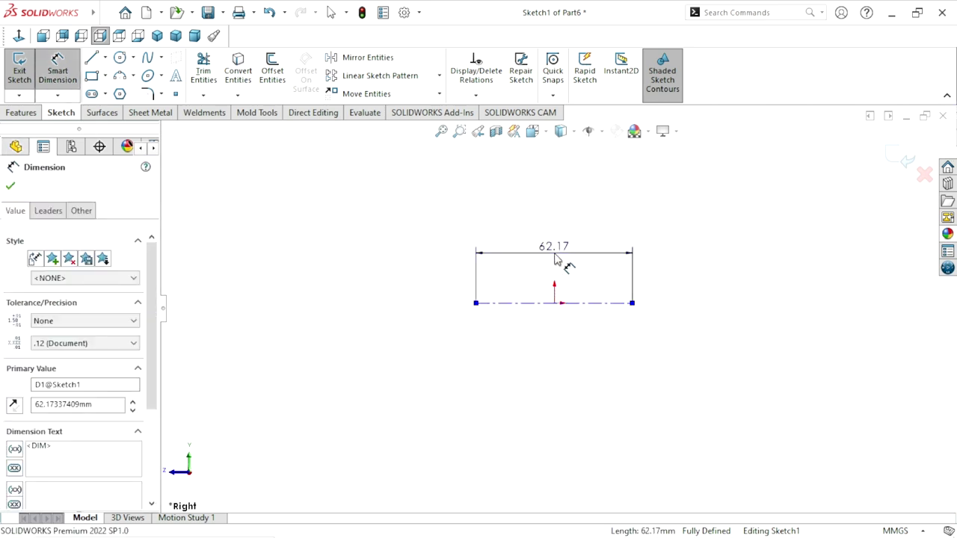
type("46")
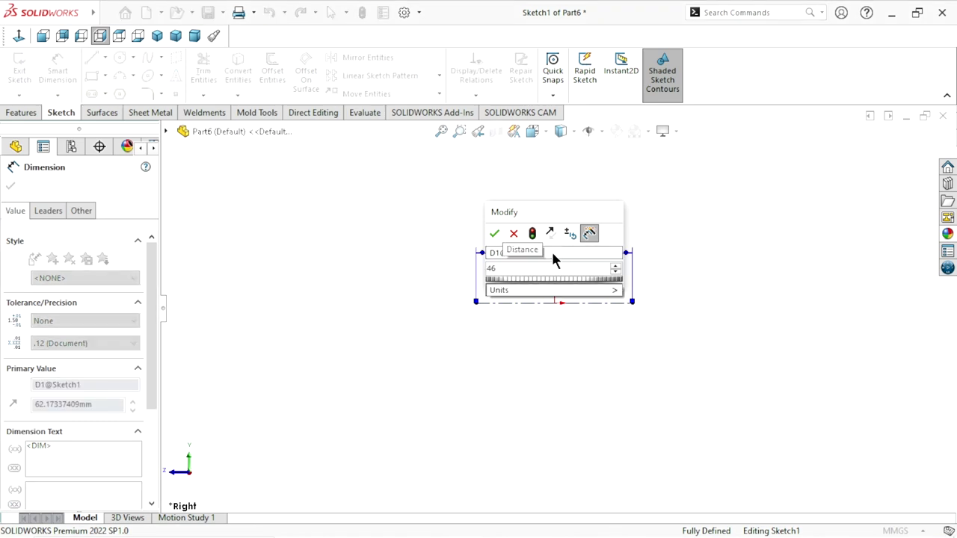
left_click(495, 234)
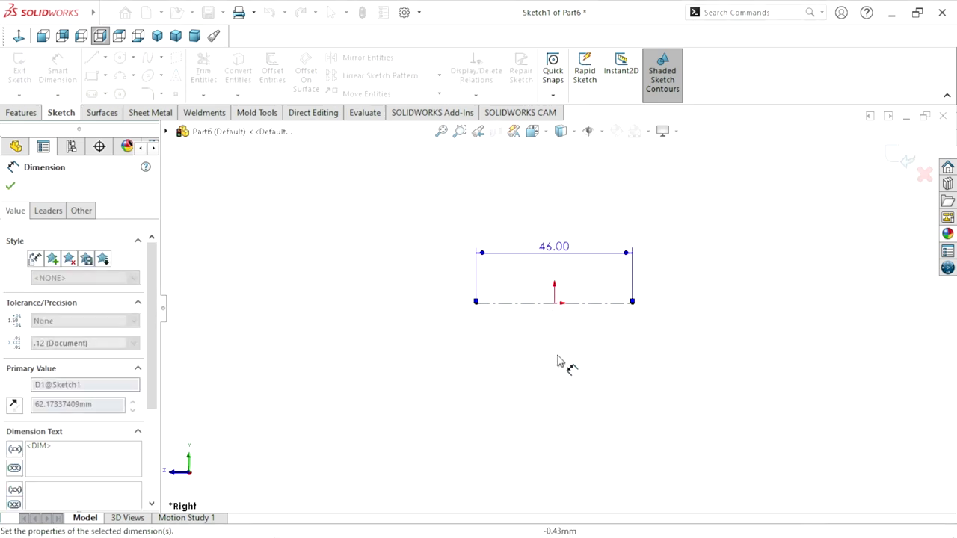
left_click(11, 186)
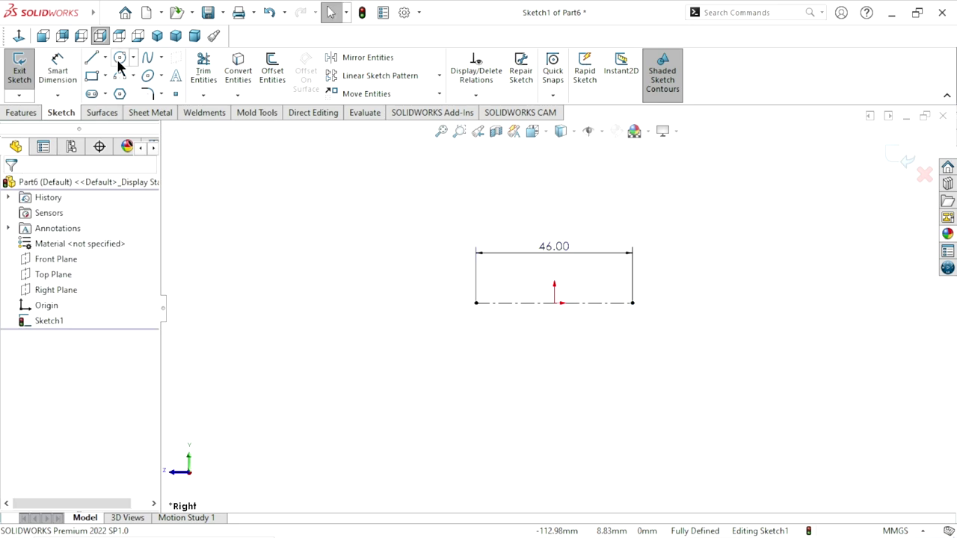
Draw a large circle at the origin and small circles at each centerline end
key("c")
left_click(554, 303)
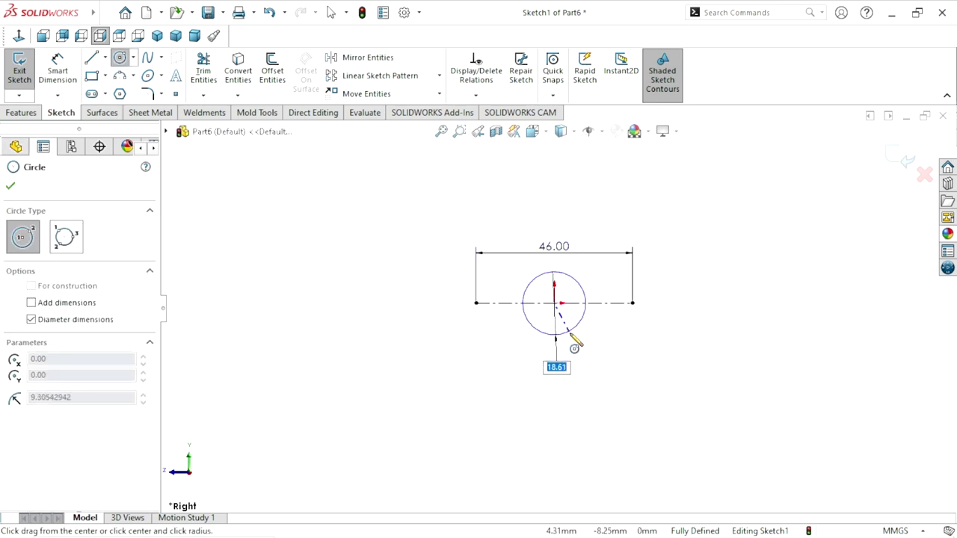
left_click(582, 357)
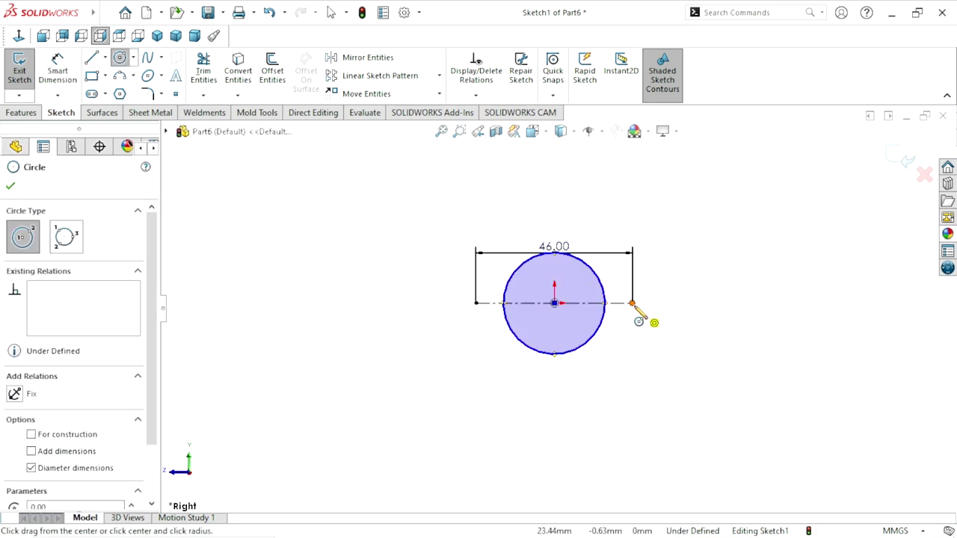
left_click(632, 302)
left_click(641, 323)
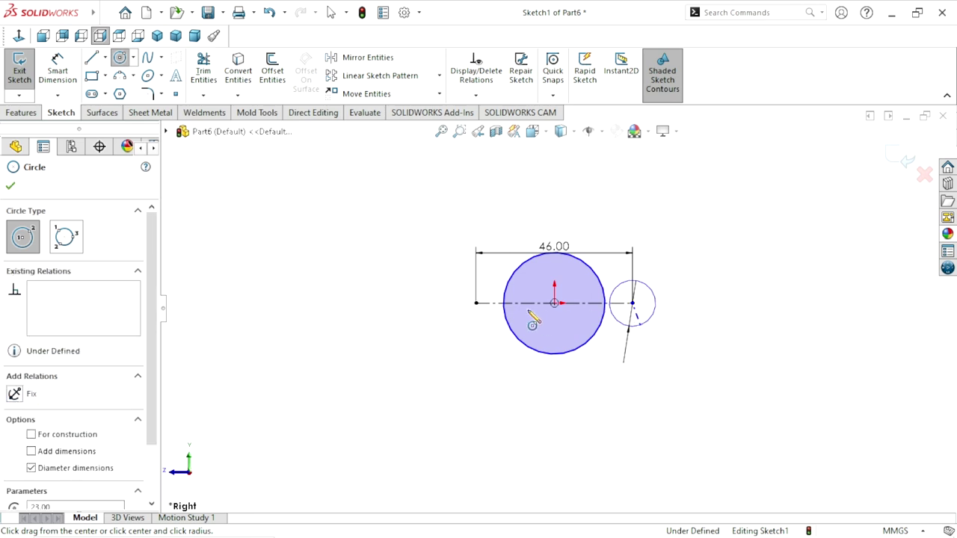
left_click(476, 303)
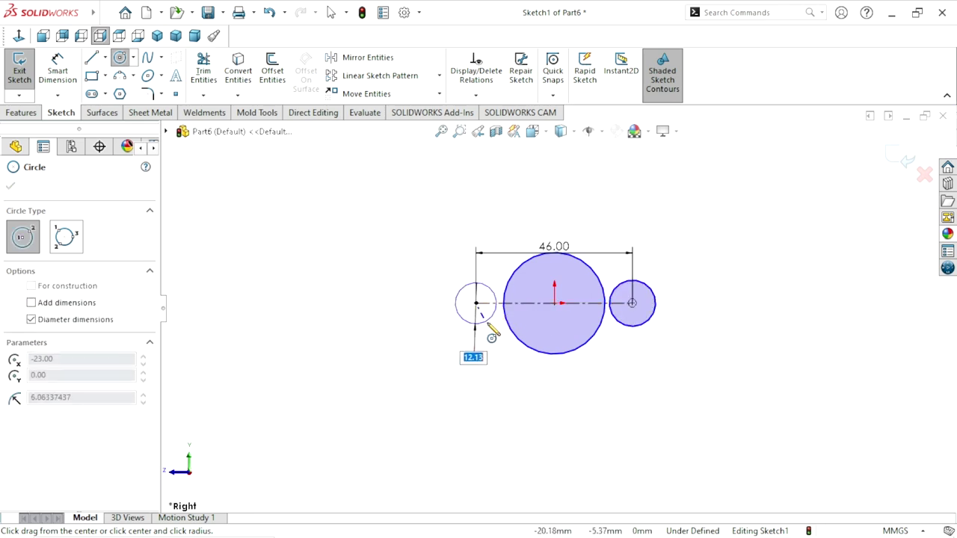
left_click(488, 324)
left_click(10, 185)
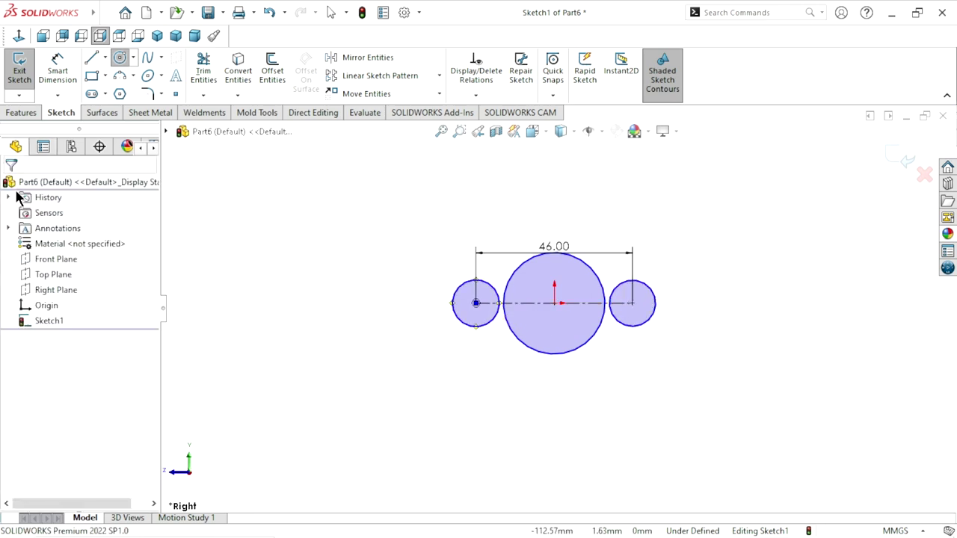
key("Escape")
Make the two small end circles equal in size
left_click(460, 323)
left_click(545, 380)
left_click(646, 326)
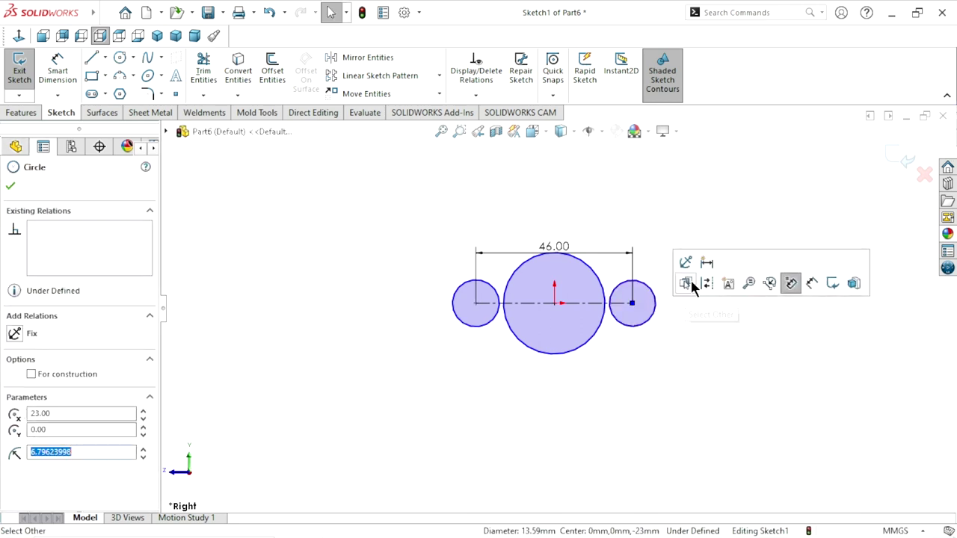
left_click(662, 366)
left_click(648, 325)
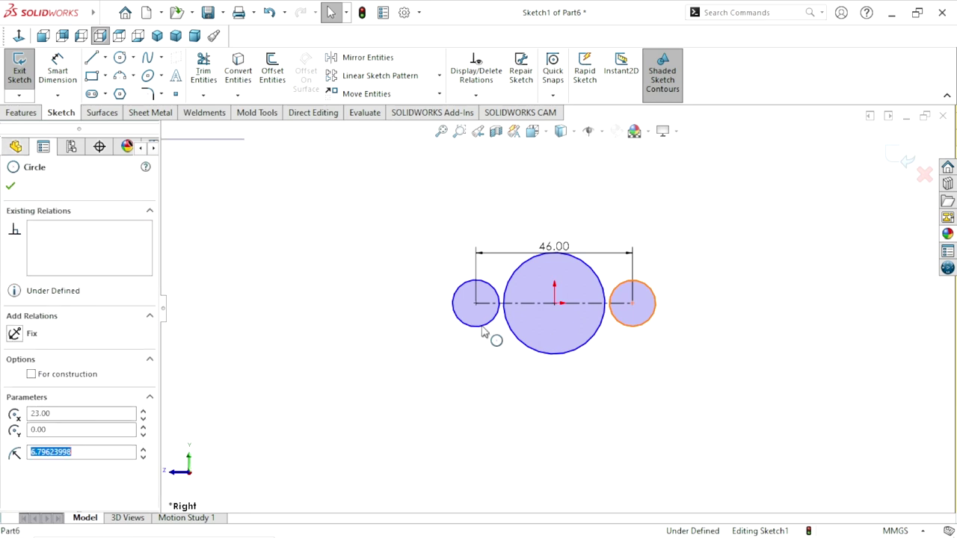
left_click(491, 323, "ctrl")
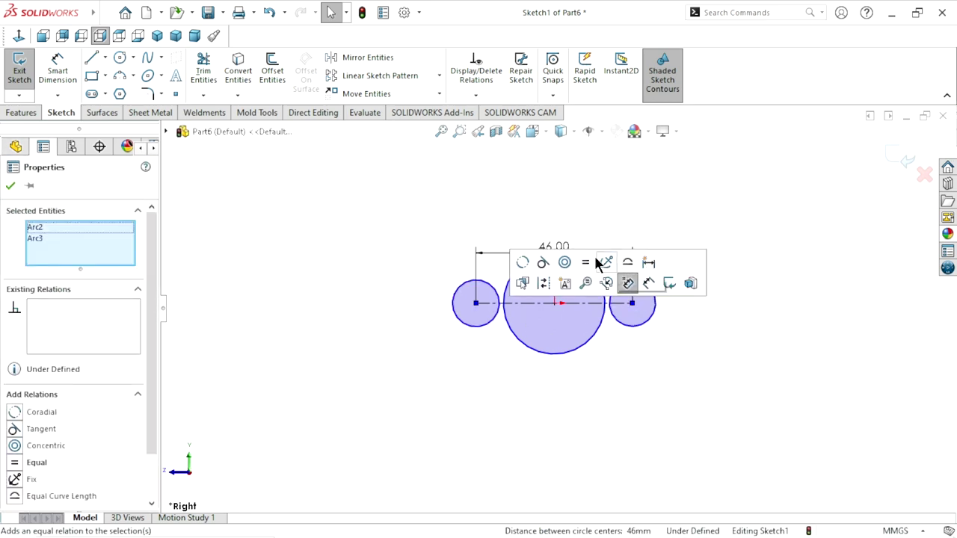
left_click(587, 260)
left_click(10, 186)
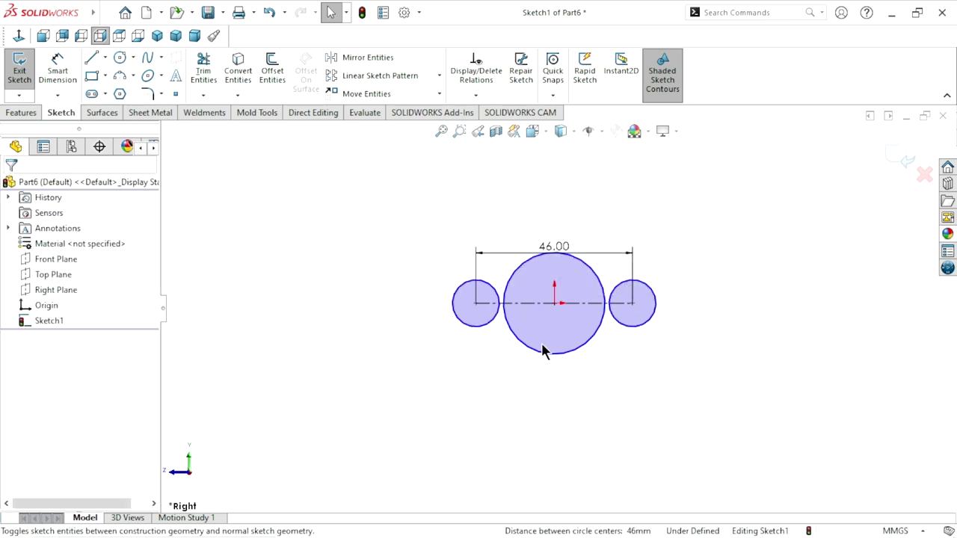
Dimension the large circle to Ø44 and the small end circle to Ø15
left_click(52, 88)
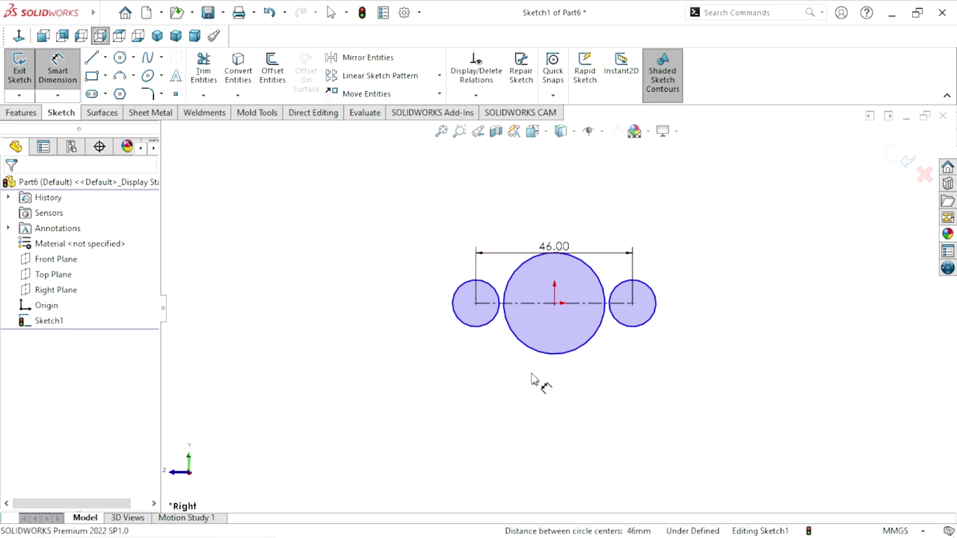
left_click(565, 353)
left_click(563, 389)
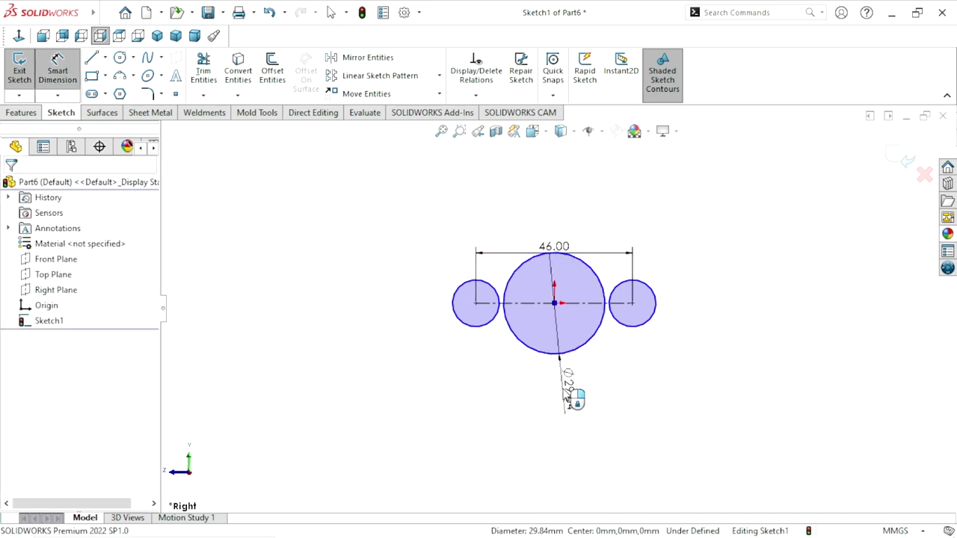
type("44")
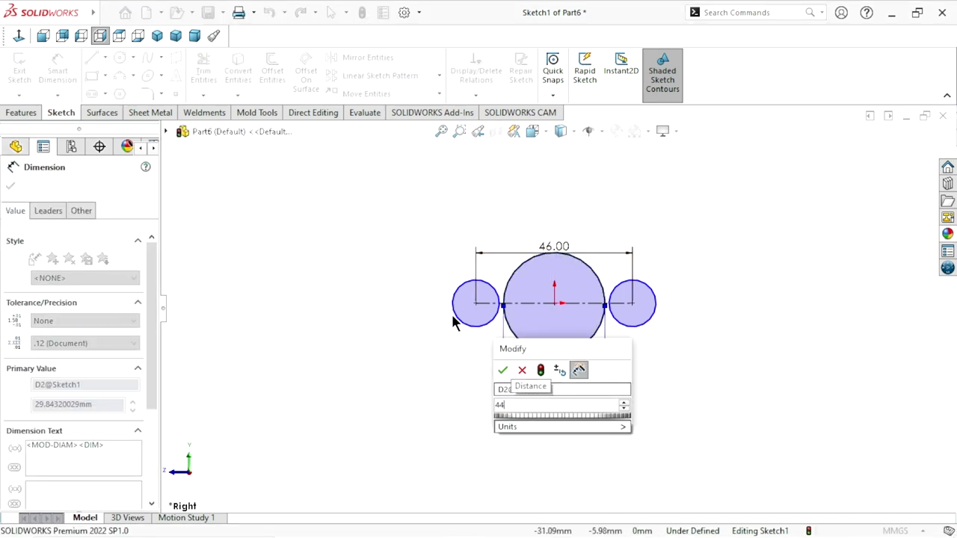
left_click(503, 371)
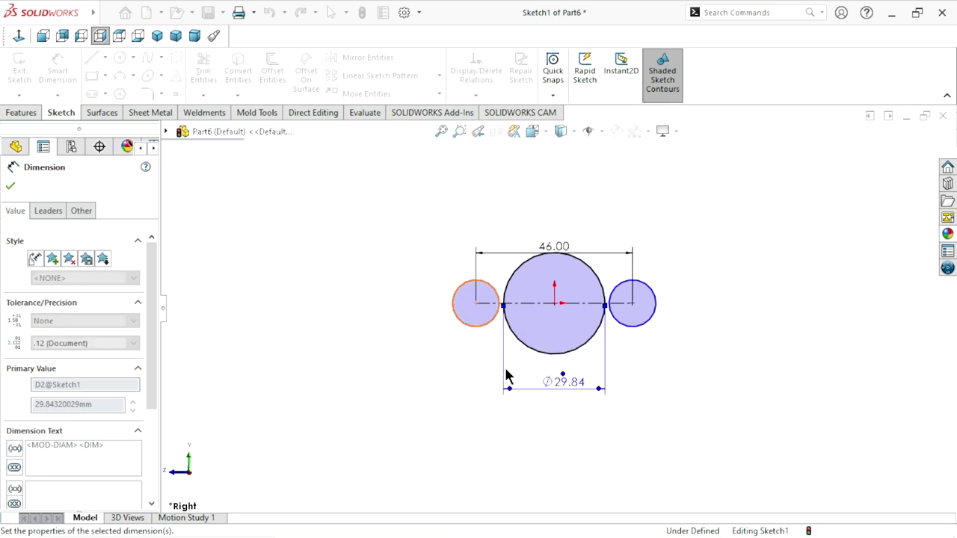
left_click(652, 297)
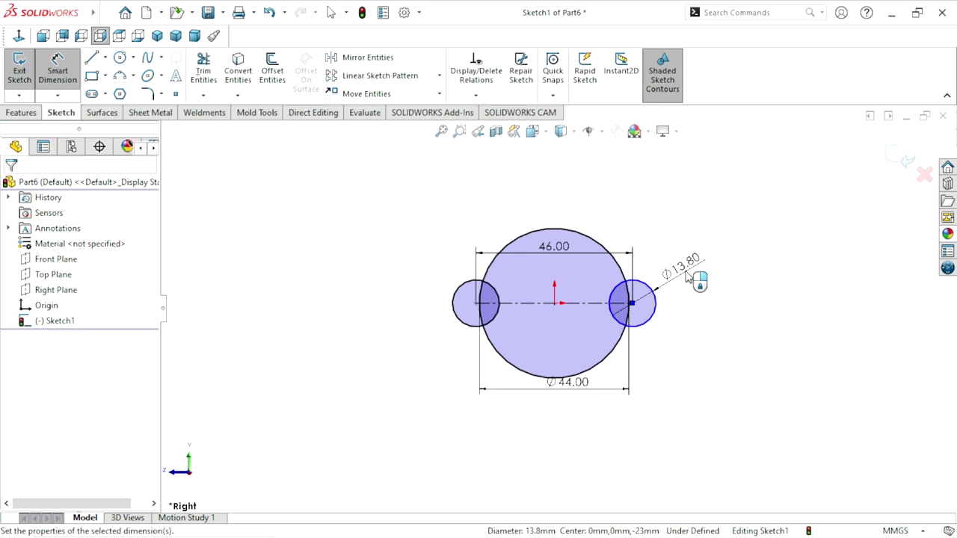
left_click(688, 277)
type("15")
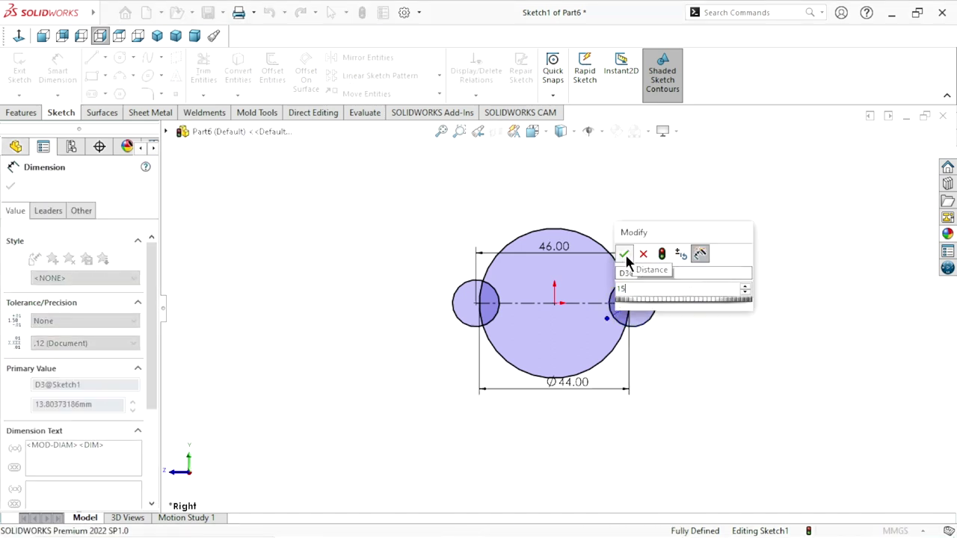
left_click(625, 255)
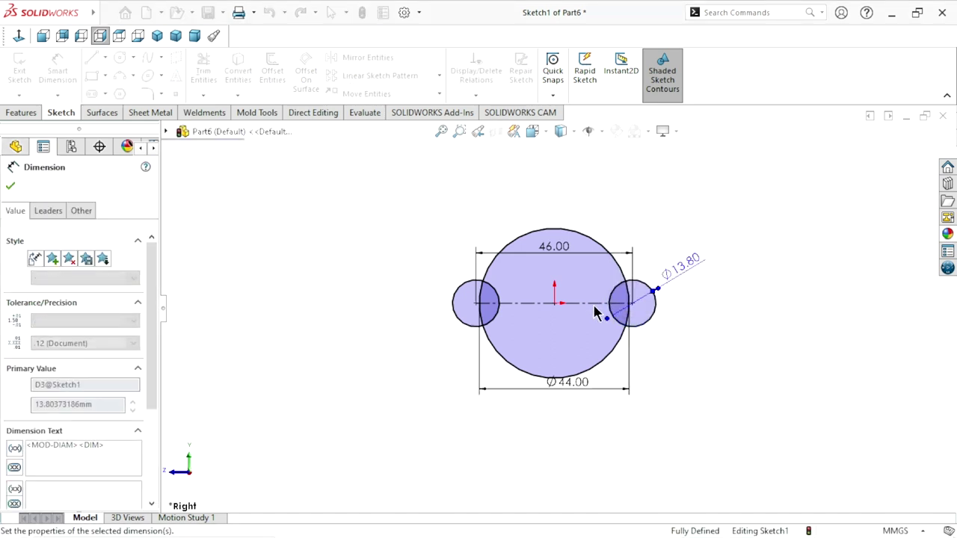
left_click(10, 186)
Move the 46.00 dimension above the large circle and the Ø44.00 dimension below it
key("Escape")
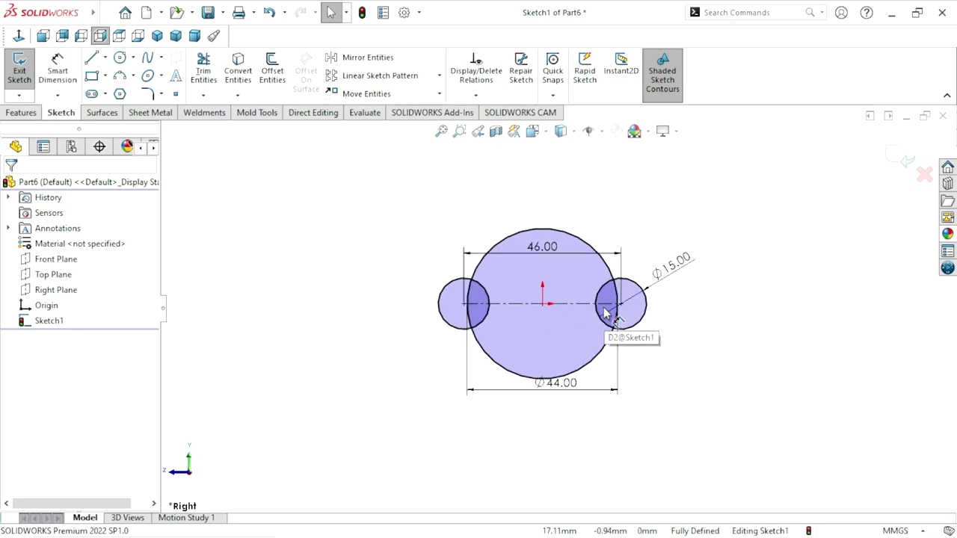
left_click_drag(535, 246, 541, 205)
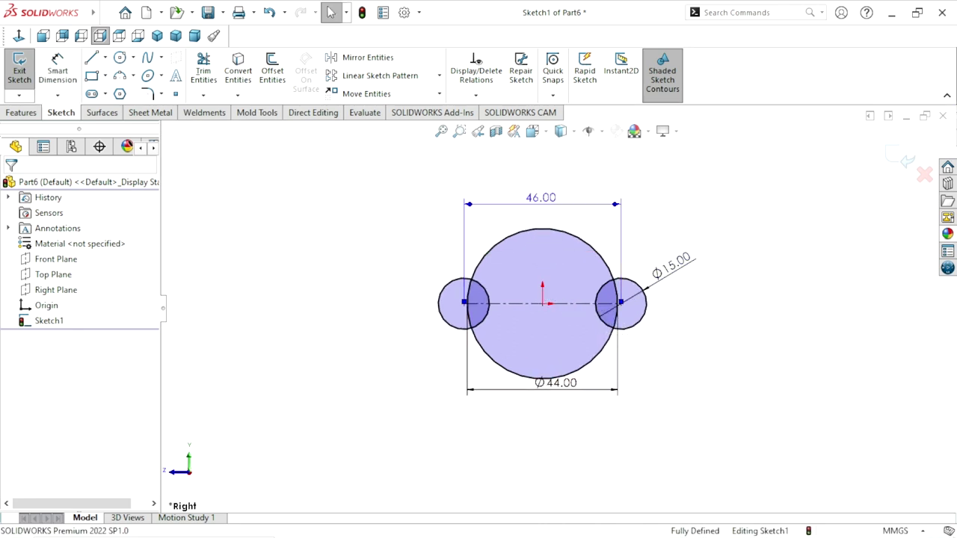
left_click_drag(577, 391, 573, 416)
left_click(9, 188)
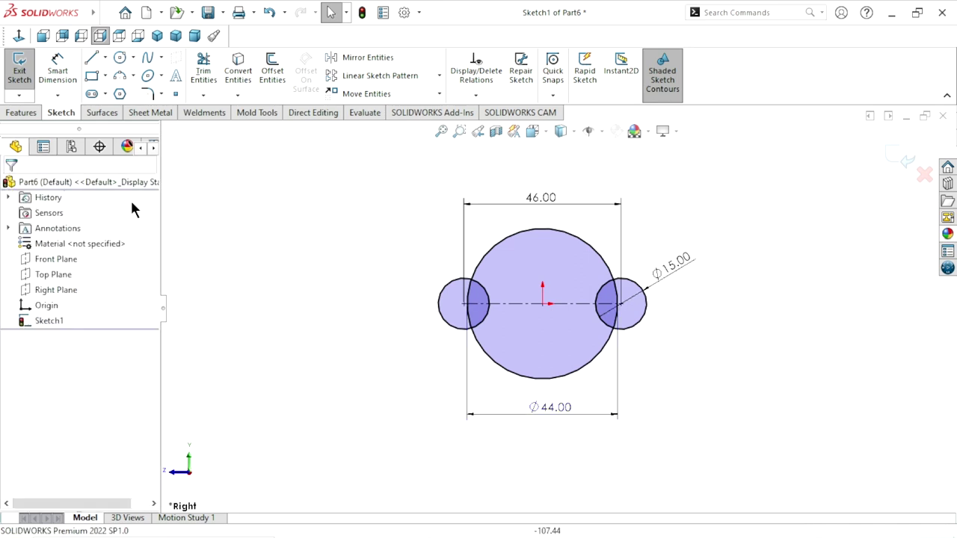
key("l")
scroll(481, 245, "down", 2)
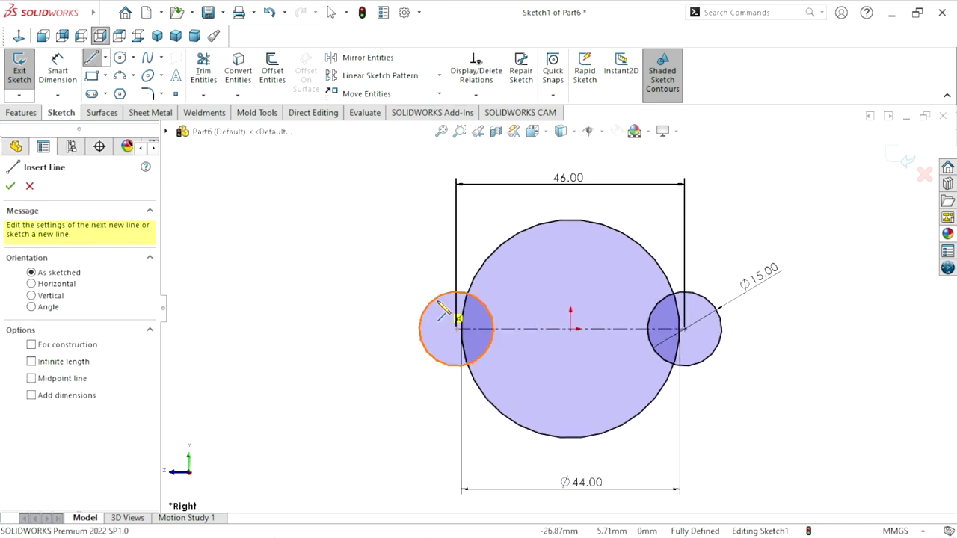
Draw a line from the left small circle to the large circle
left_click(441, 297)
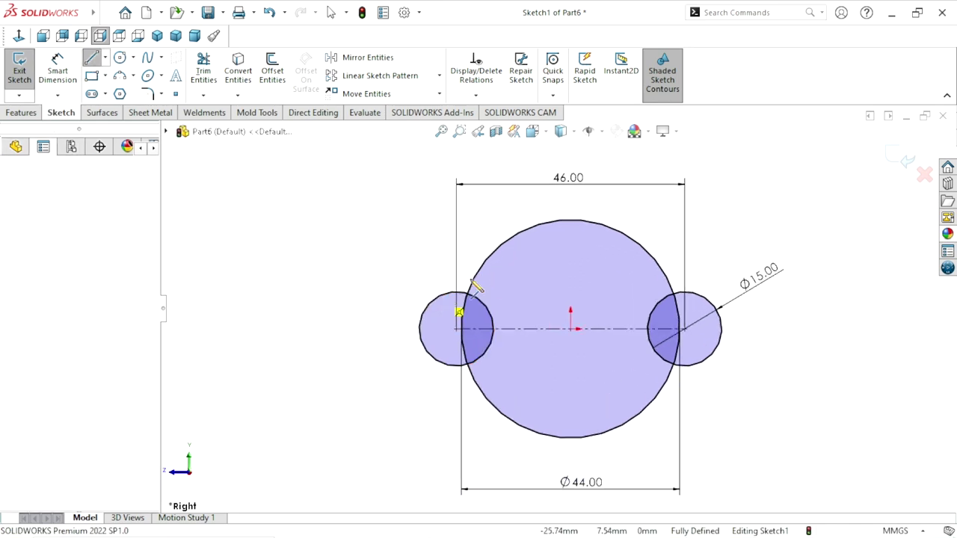
left_click(507, 241)
right_click(400, 195)
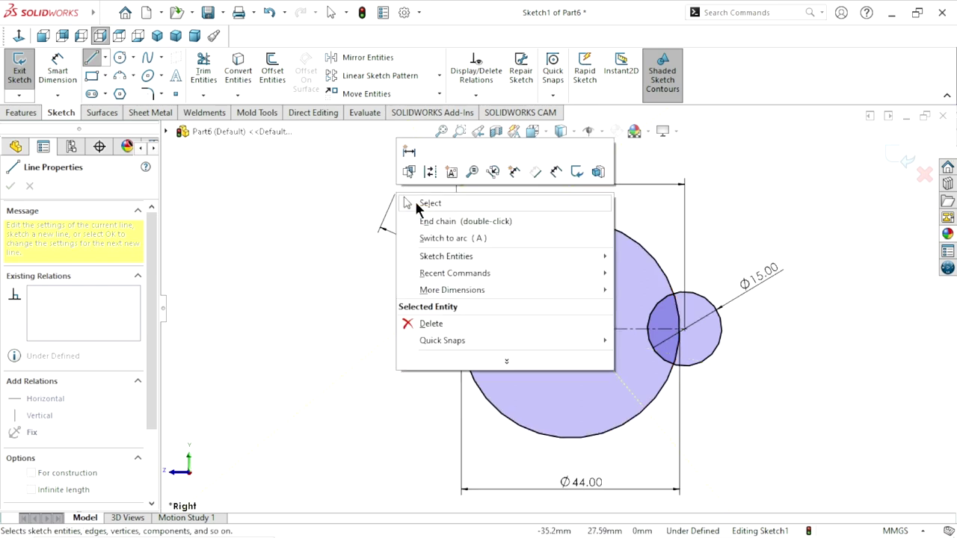
left_click(419, 203)
scroll(536, 286, "down", 1)
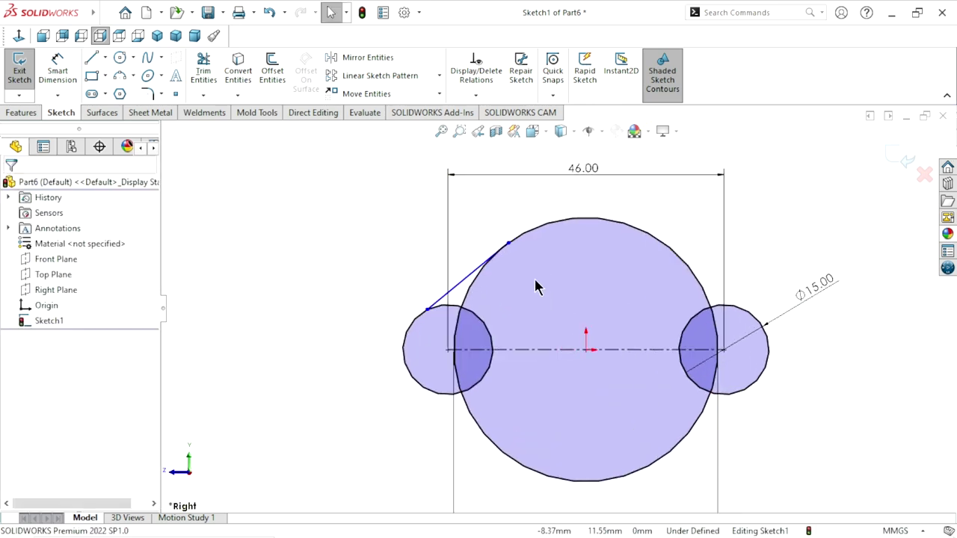
Make the line tangent to both the left small circle and the large circle
left_click(465, 281)
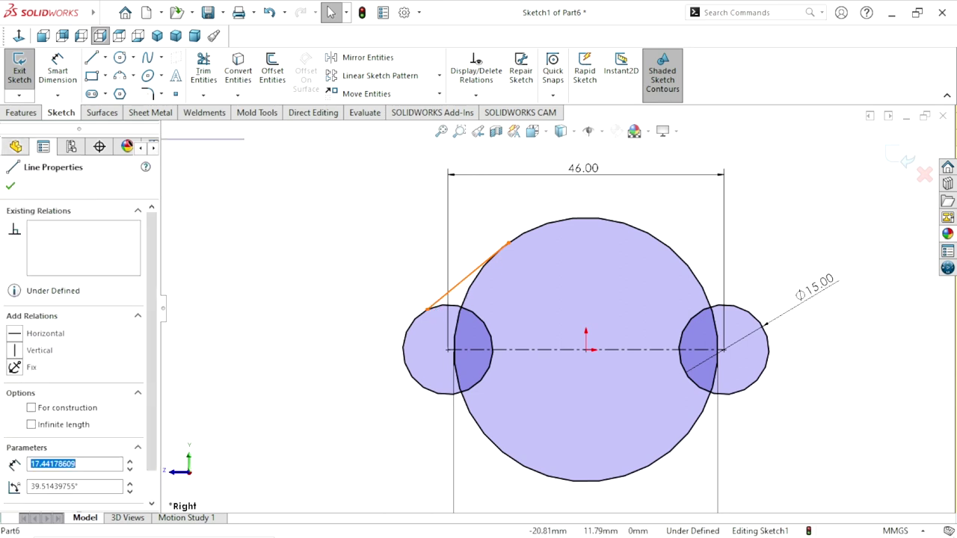
left_click(411, 334, "ctrl")
left_click(451, 266)
left_click(359, 272)
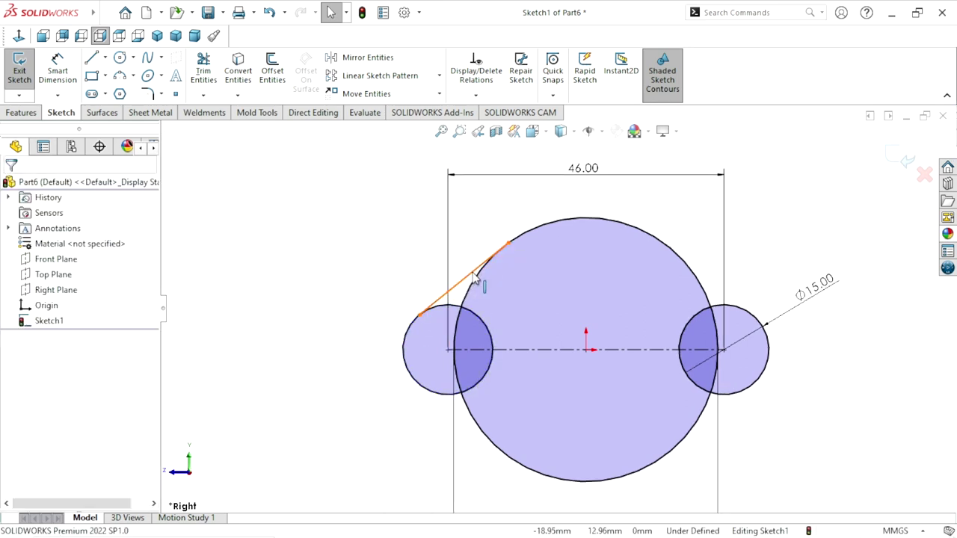
left_click(553, 224)
left_click(548, 224, "ctrl")
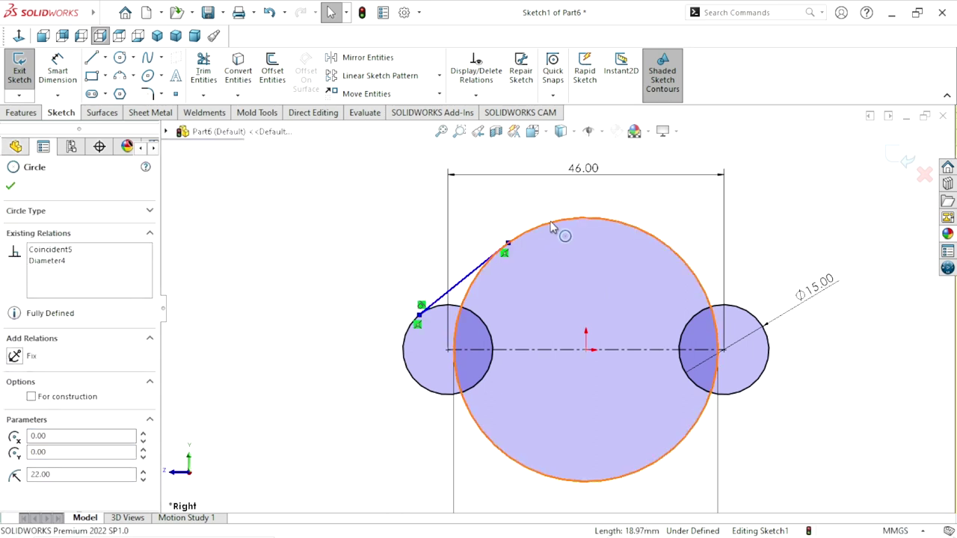
left_click(589, 163)
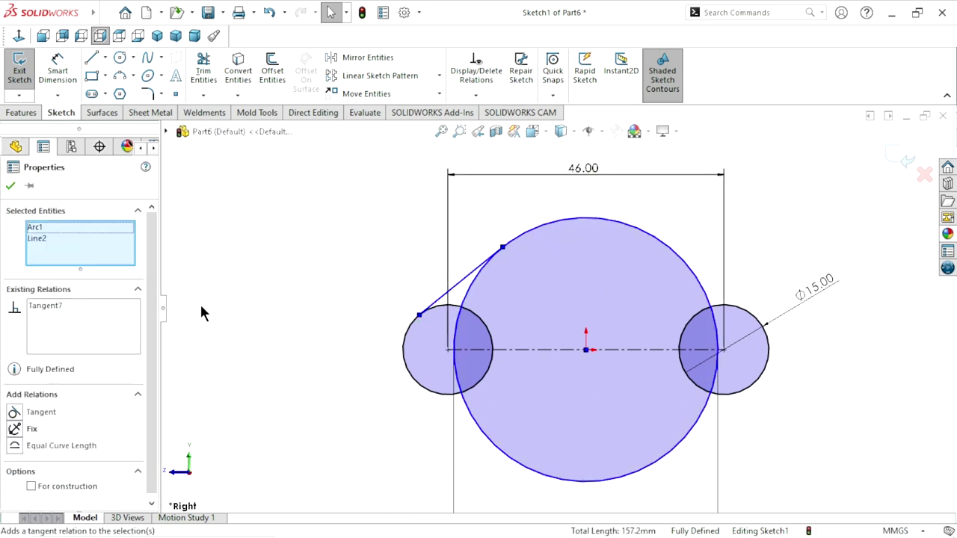
left_click(11, 186)
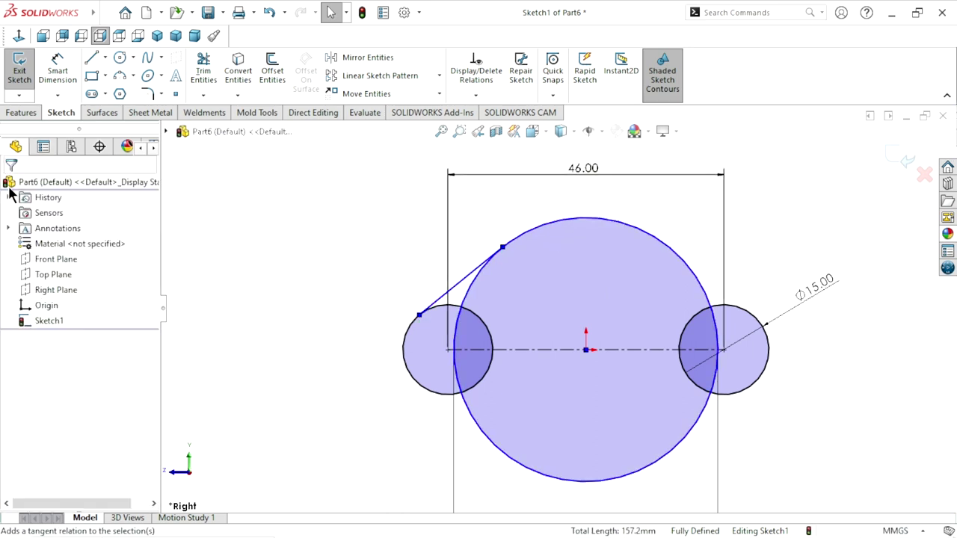
left_click(105, 58)
Draw a vertical construction centerline upward from the origin
left_click(127, 92)
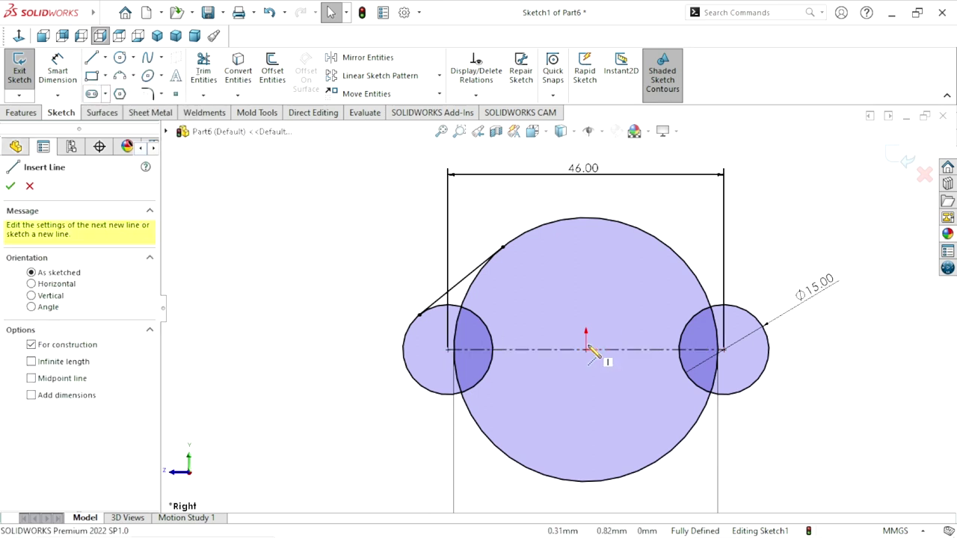
left_click(586, 350)
left_click(586, 190)
right_click(329, 183)
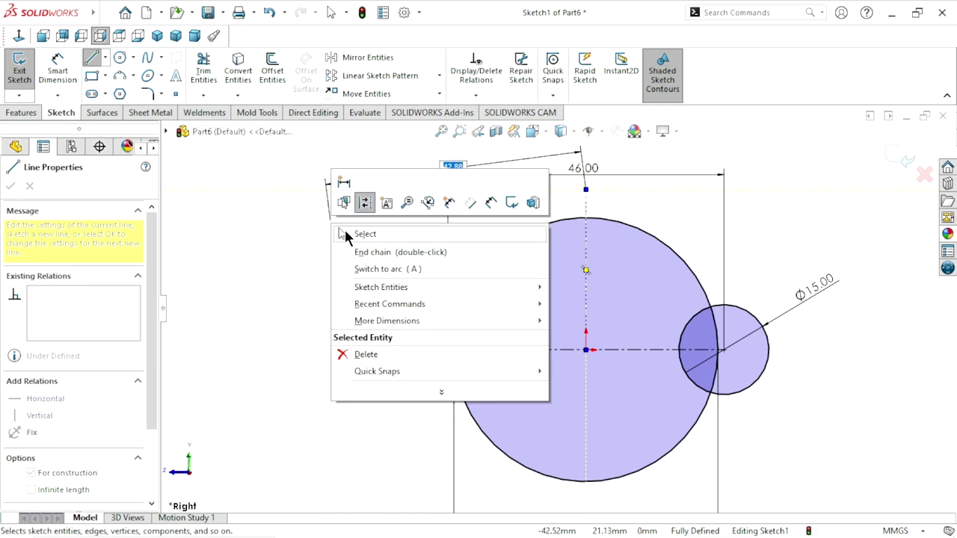
left_click(346, 233)
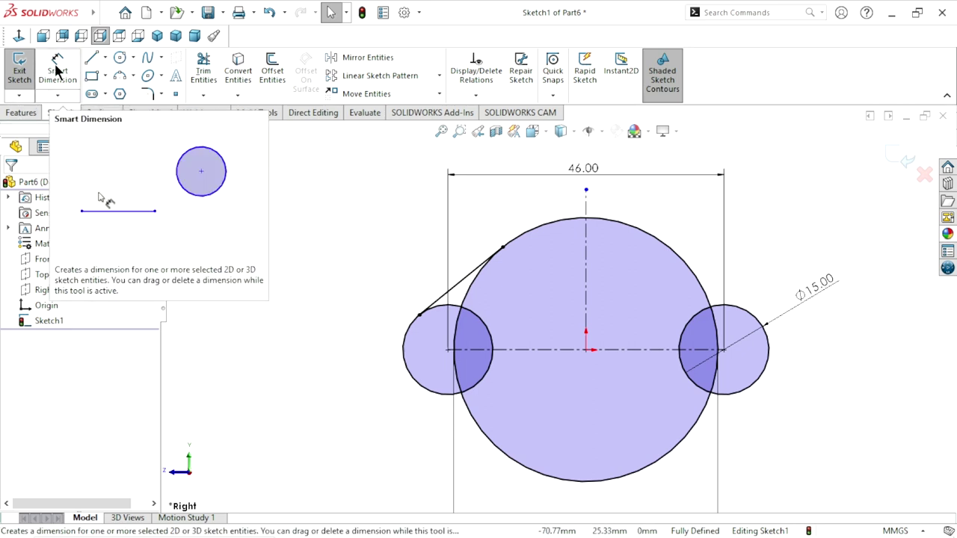
Mirror the tangent line about the vertical centerline to the right side
left_click(346, 60)
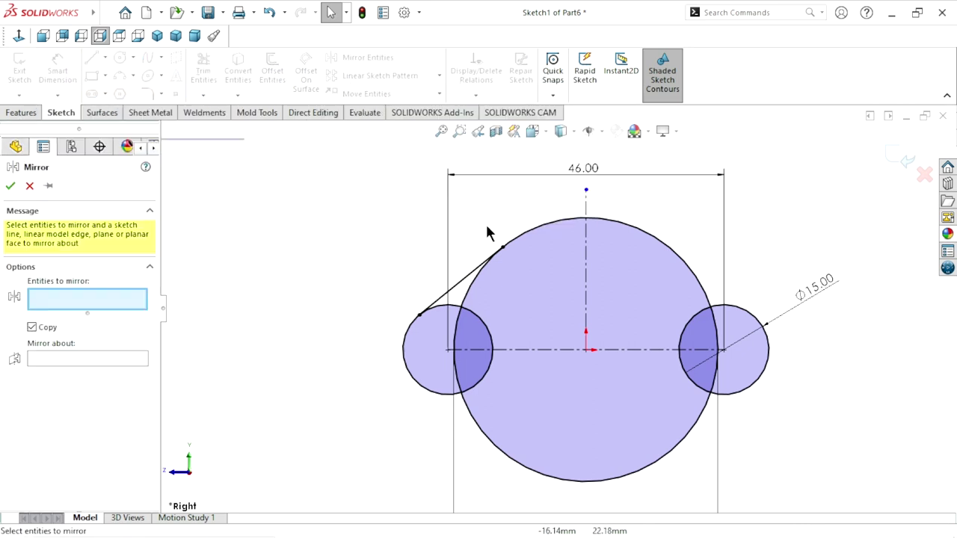
left_click(461, 287)
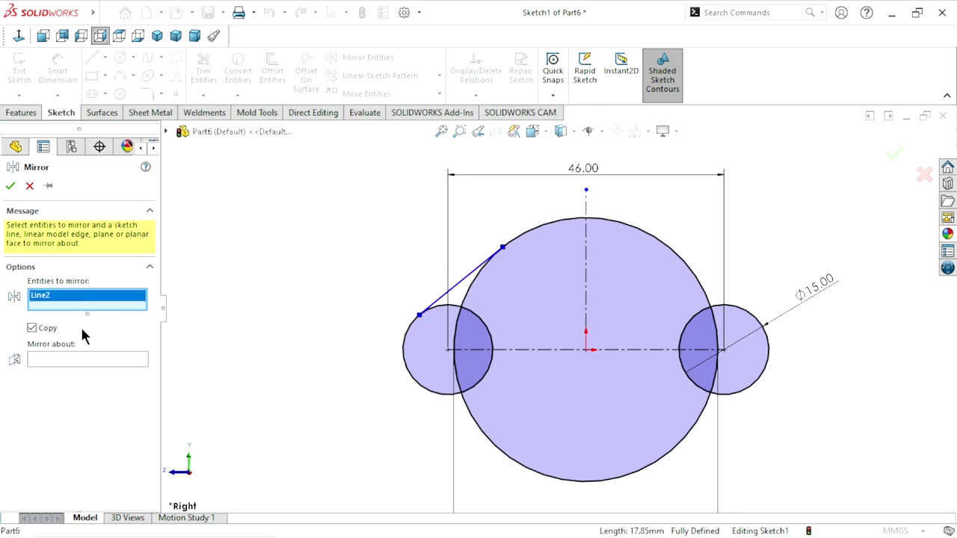
left_click(53, 361)
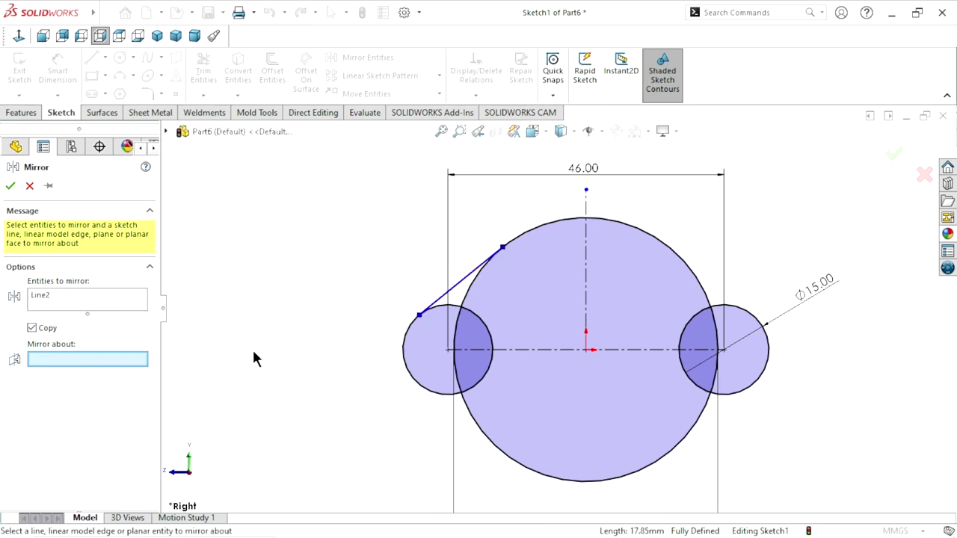
left_click(586, 278)
left_click(10, 186)
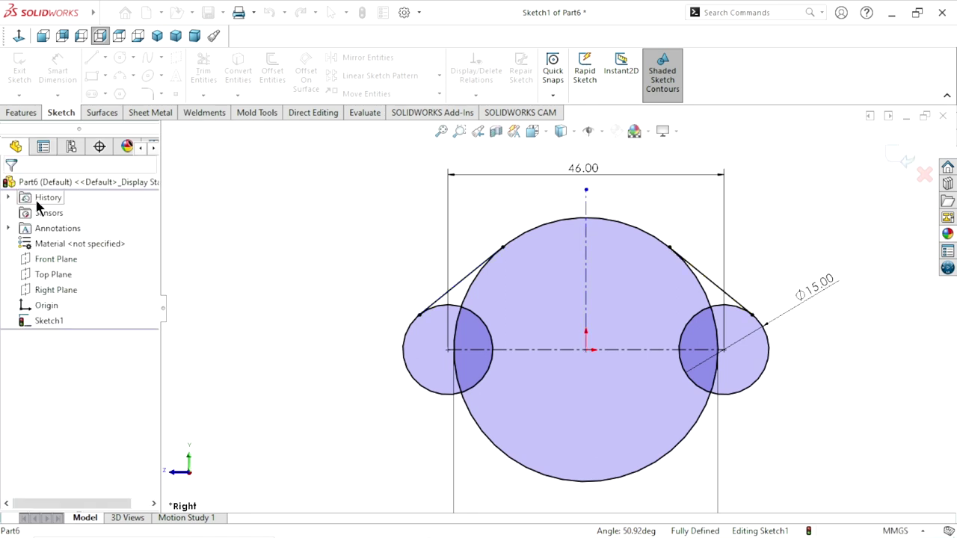
Mirror both upper tangent lines about the horizontal centerline
left_click(367, 58)
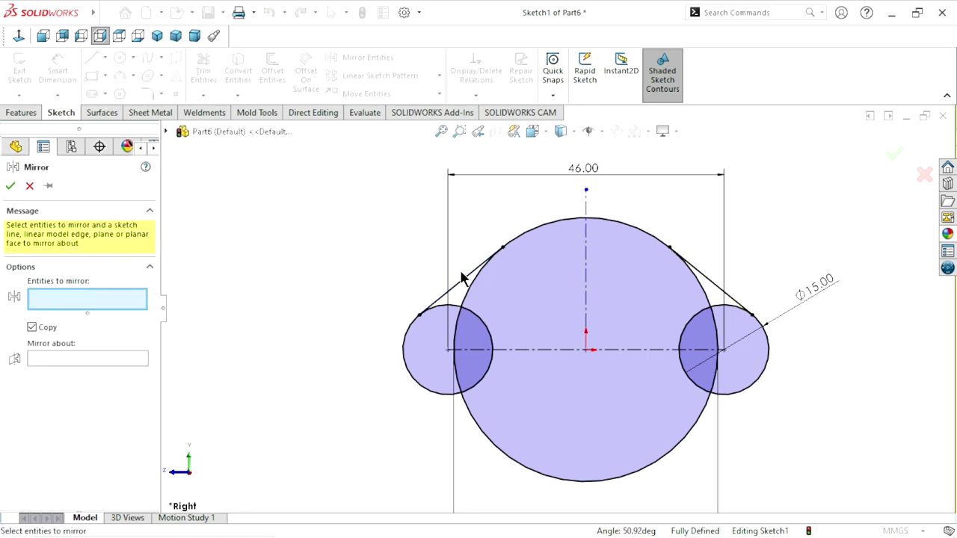
left_click(461, 282)
left_click(723, 294)
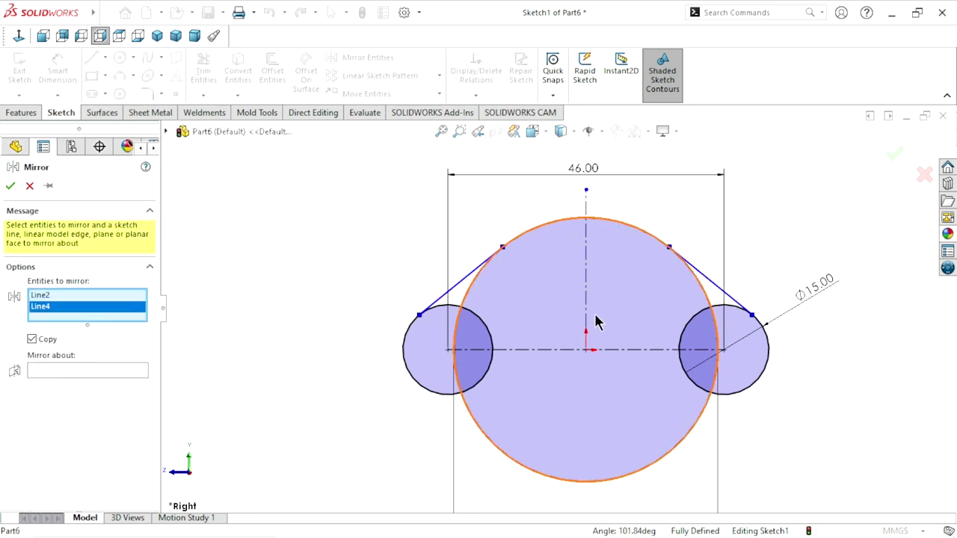
left_click(58, 369)
left_click(521, 352)
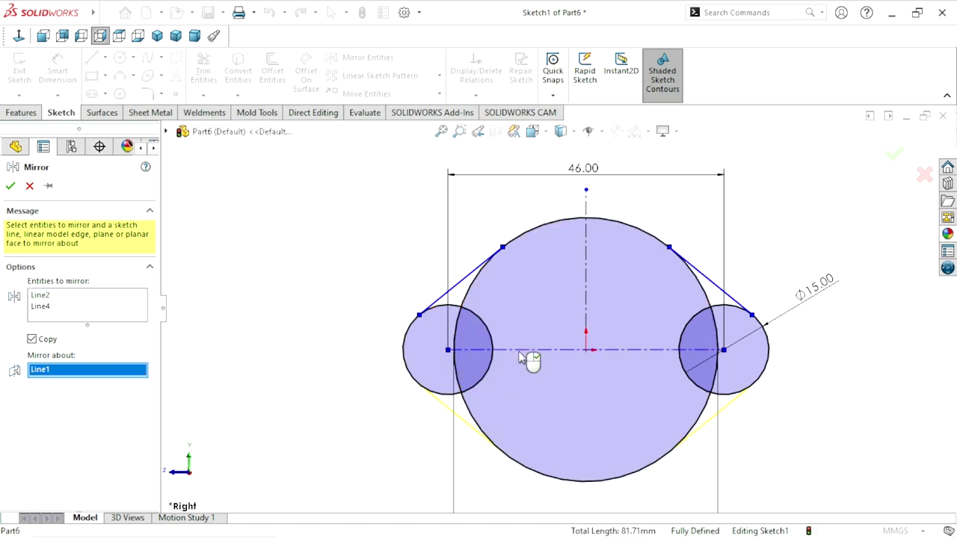
left_click(10, 187)
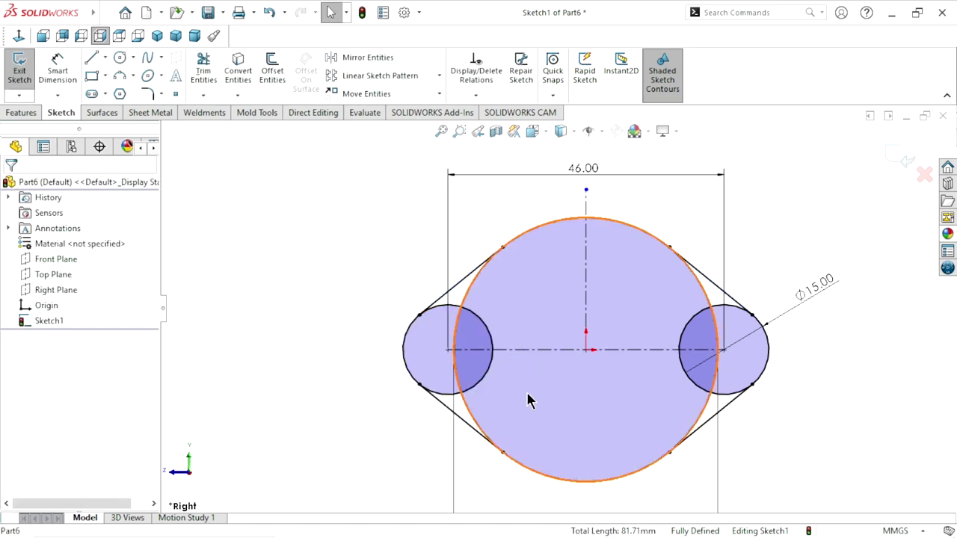
scroll(530, 399, "up", 2)
scroll(602, 364, "down", 2)
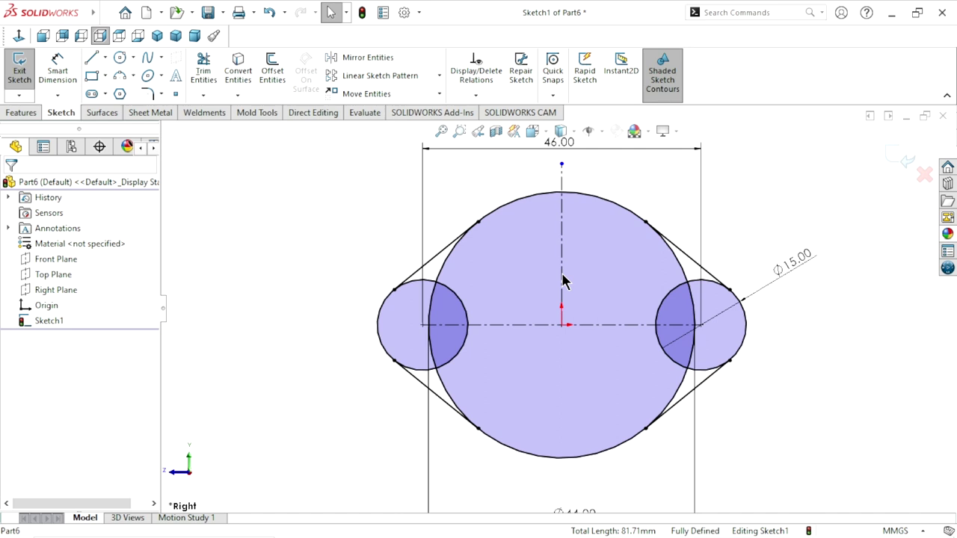
scroll(564, 282, "down", 1)
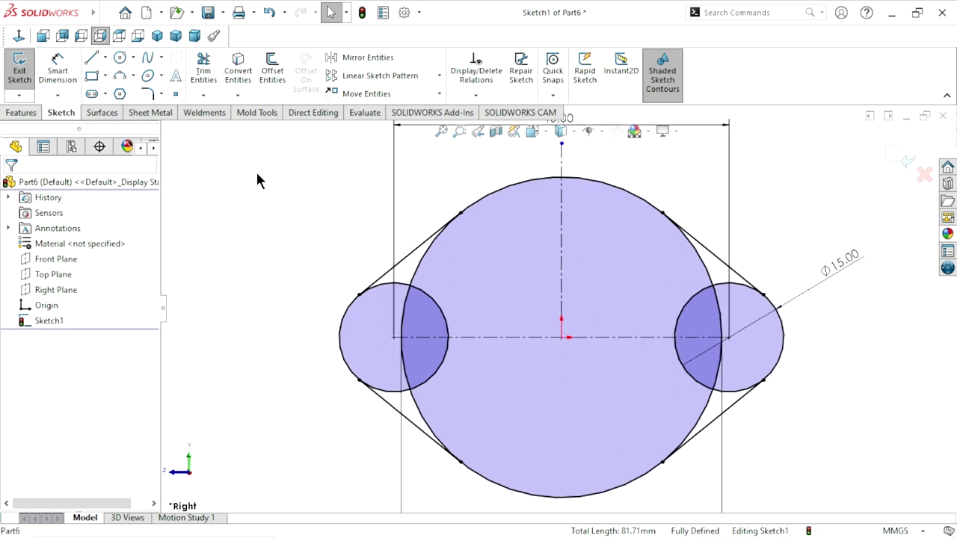
Power-trim the inner circle arcs into one lobed outline, then add a small circle at the origin
left_click(203, 71)
mouse_move(449, 277)
left_mouse_down()
mouse_move(428, 305)
mouse_move(404, 292)
left_mouse_up()
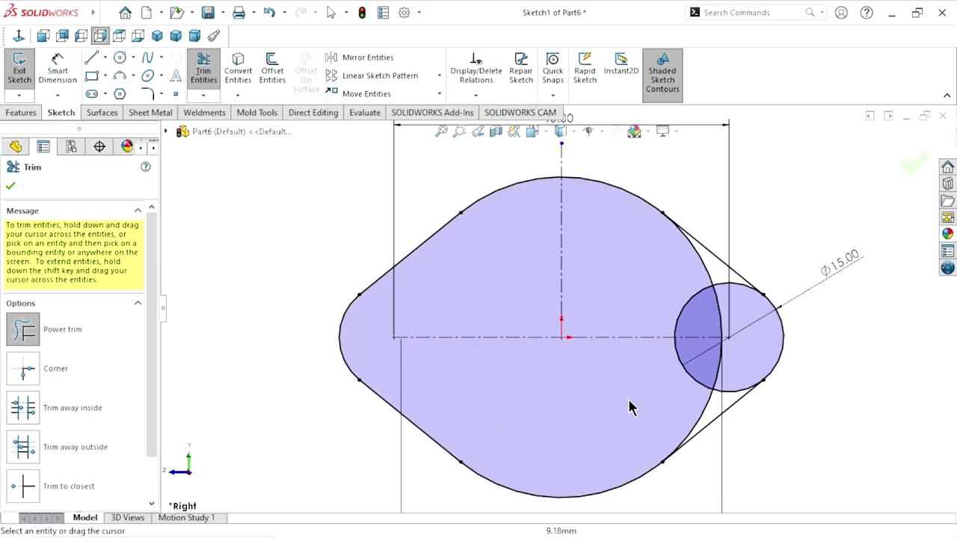
left_click_drag(651, 404, 713, 387)
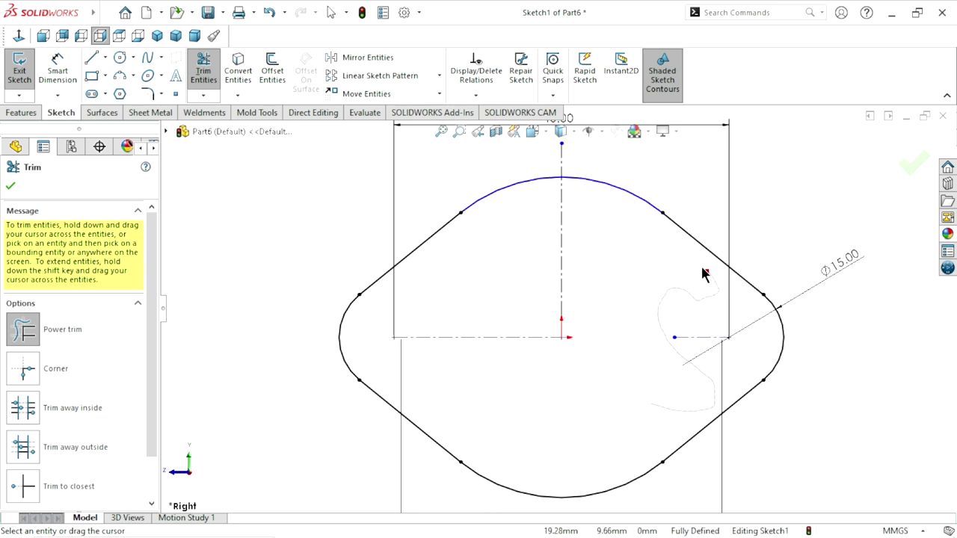
left_click_drag(703, 273, 605, 367)
scroll(561, 410, "up", 2)
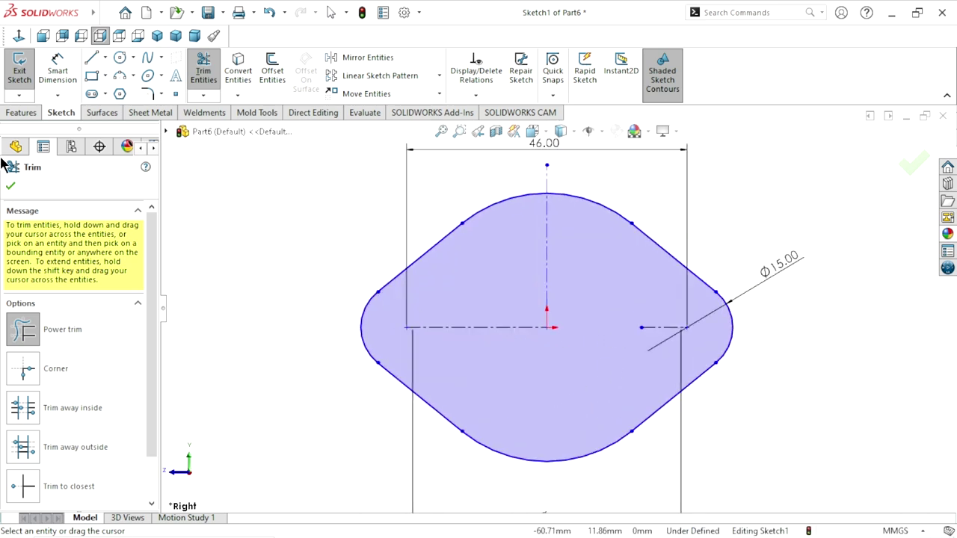
left_click(10, 187)
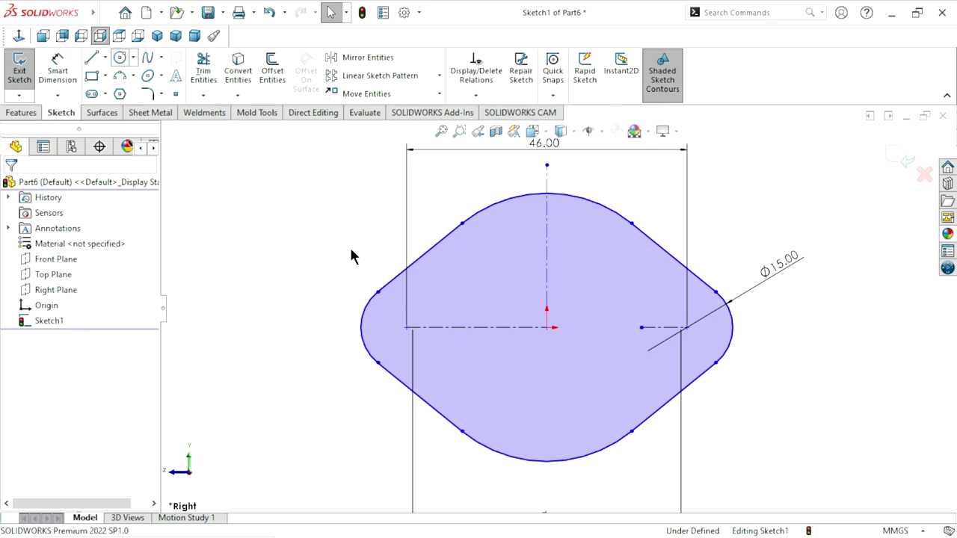
key("c")
left_click_drag(547, 327, 568, 327)
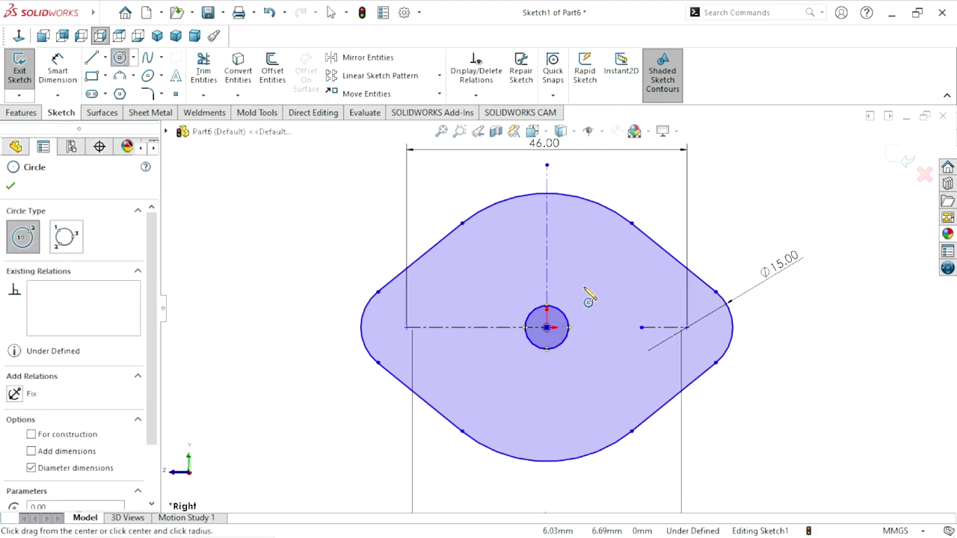
Dimension the centre hole circle to Ø17.1
left_click(63, 79)
left_click(567, 332)
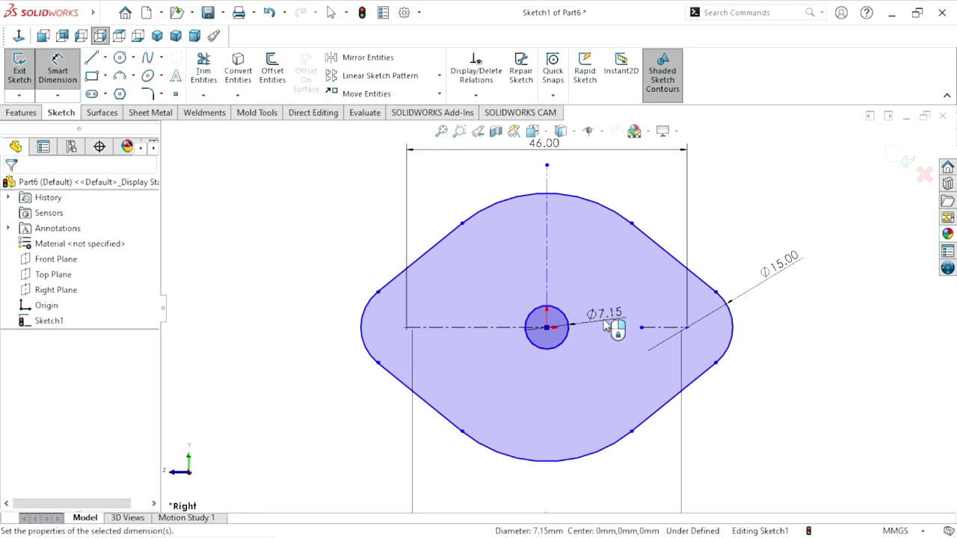
left_click(604, 321)
type("17.1")
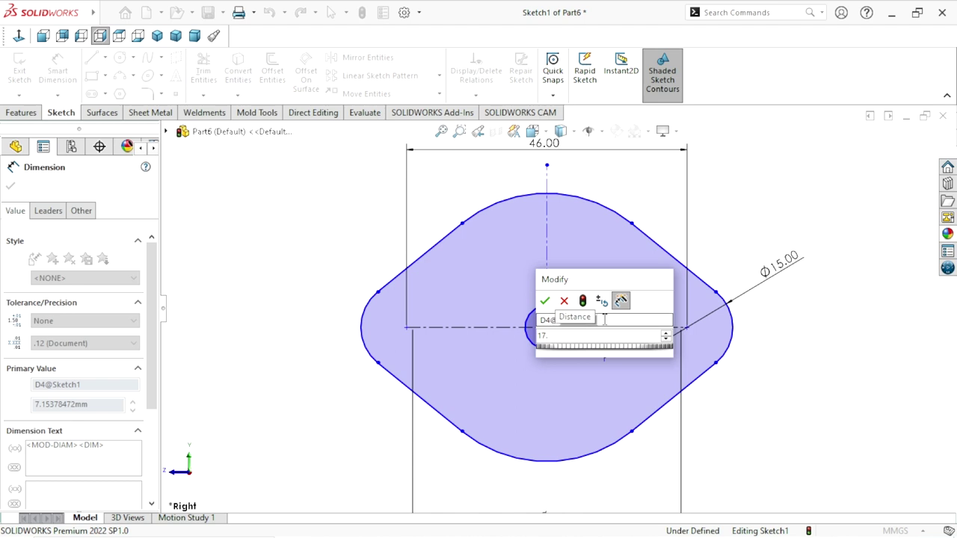
left_click(545, 302)
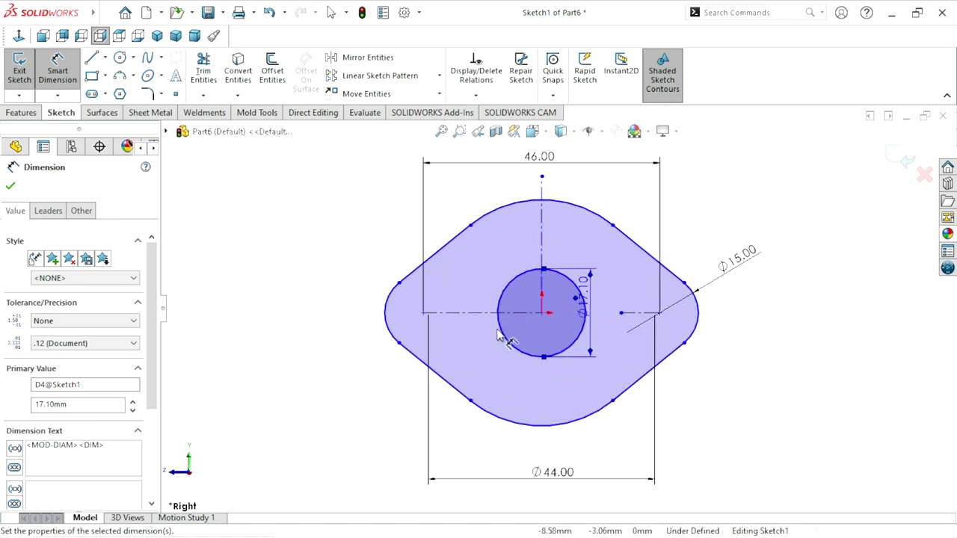
left_click(10, 187)
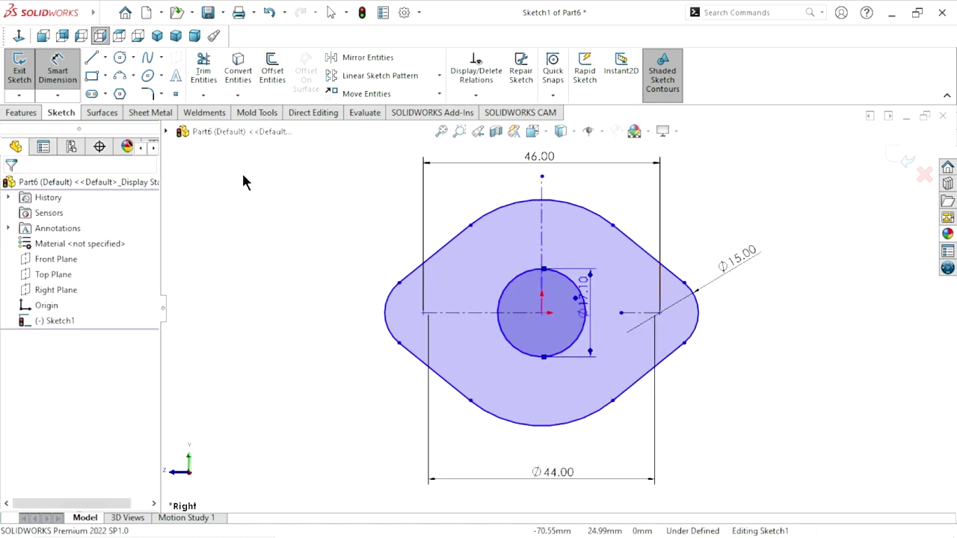
Fully define the sketch with Fully Define Sketch's calculated dimensions and relations
left_click(477, 95)
left_click(498, 145)
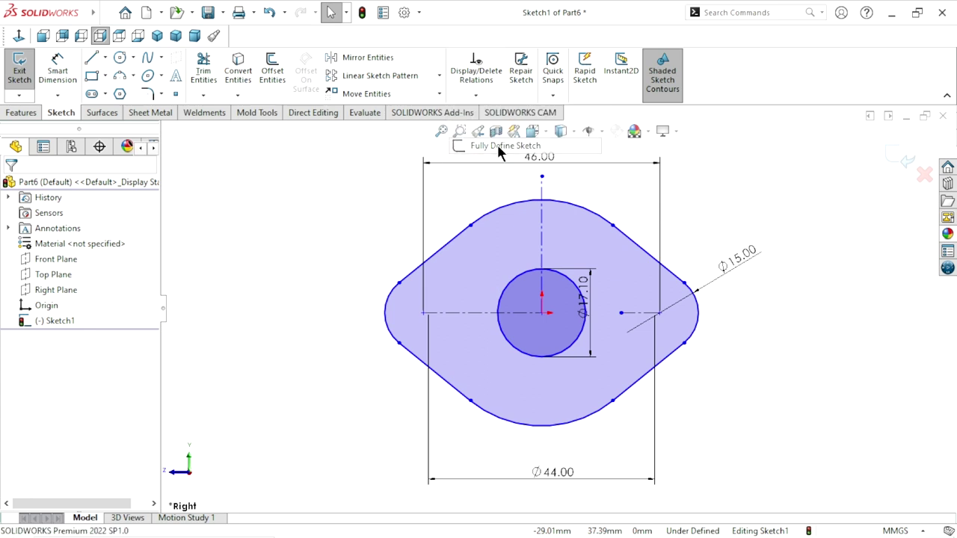
left_click(83, 264)
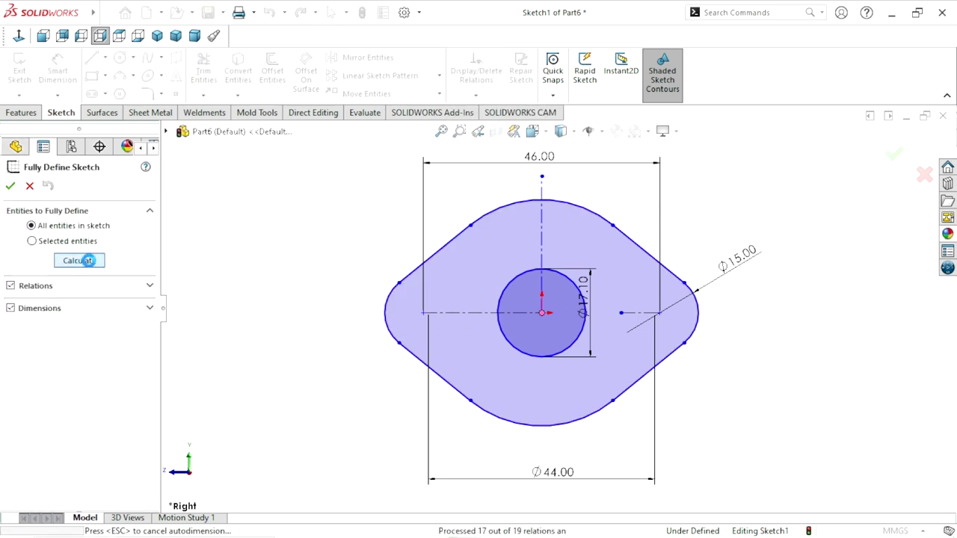
left_click(10, 186)
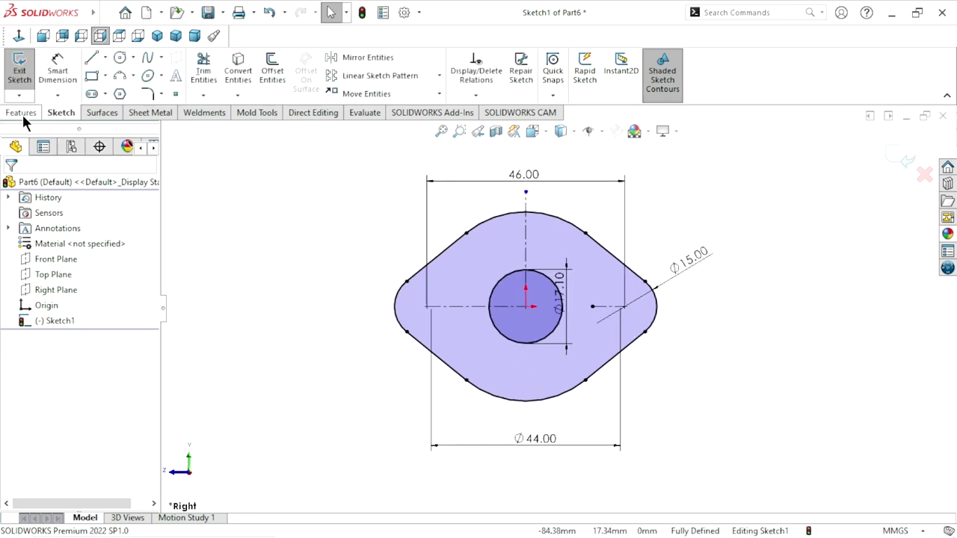
Extrude the flange sketch Blind 10 mm into a solid body
left_click(21, 113)
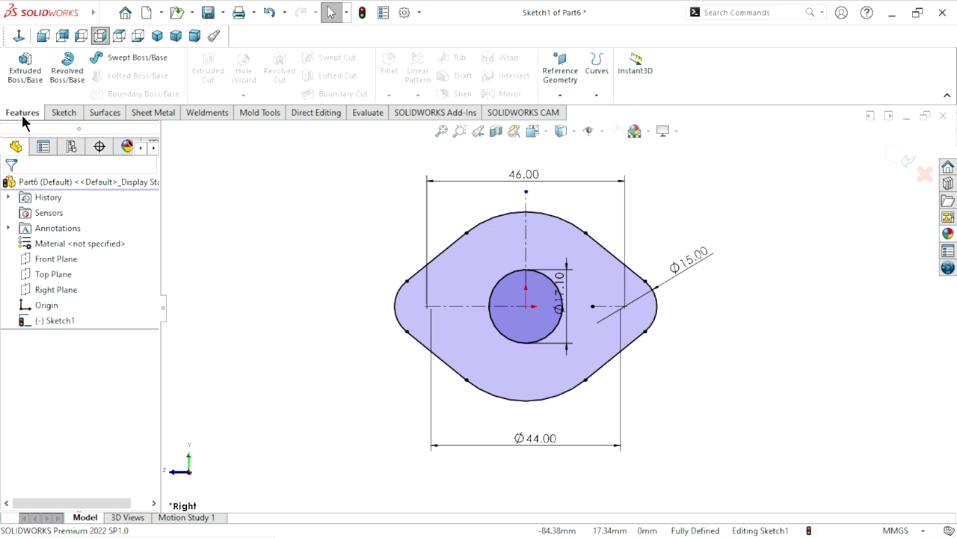
left_click_drag(23, 118, 68, 187)
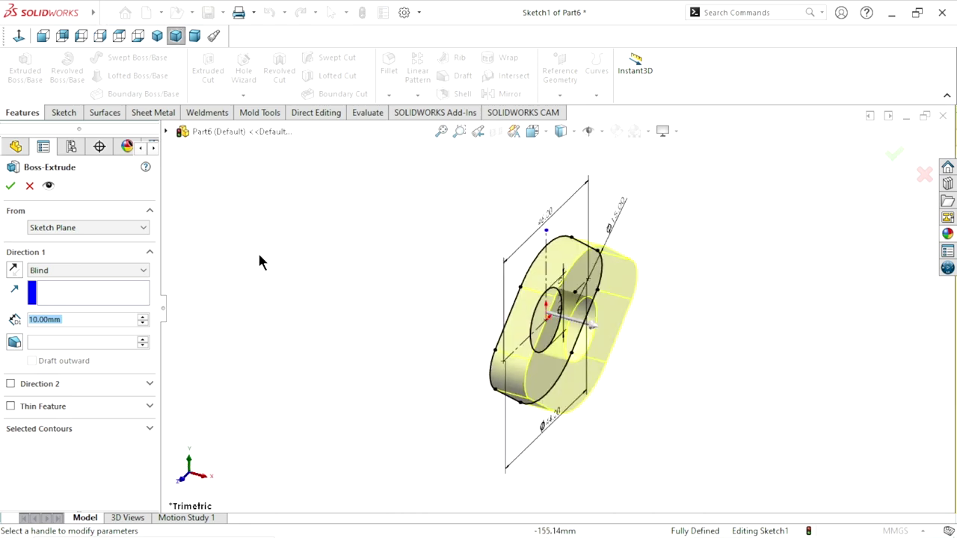
left_click(9, 185)
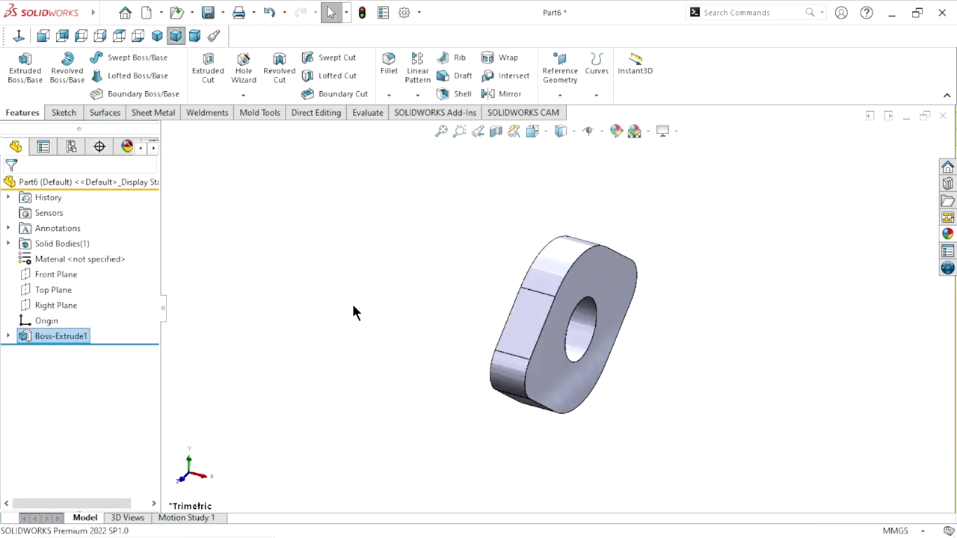
scroll(527, 382, "up", 2)
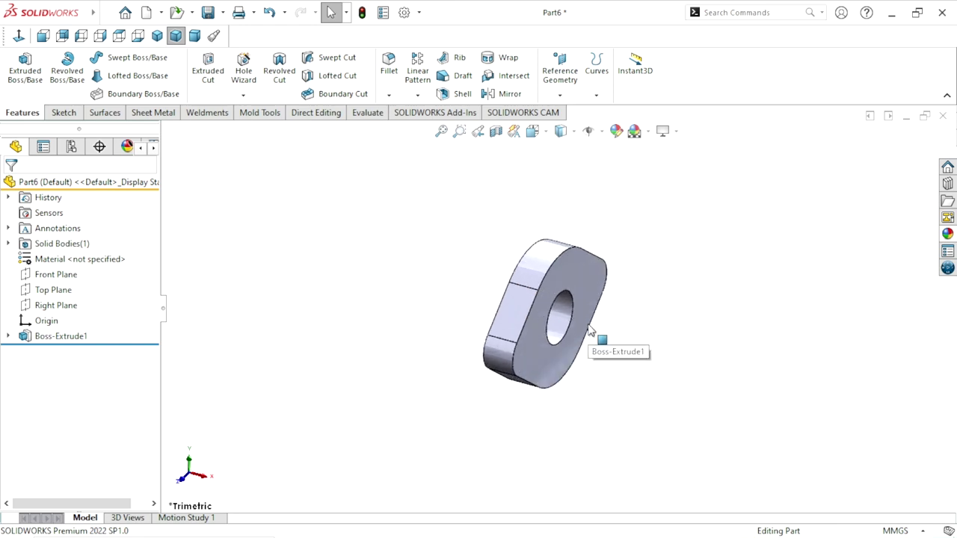
Start a sketch on the flange's front face, viewed normal, and draw a circle around the hole
left_click(586, 290)
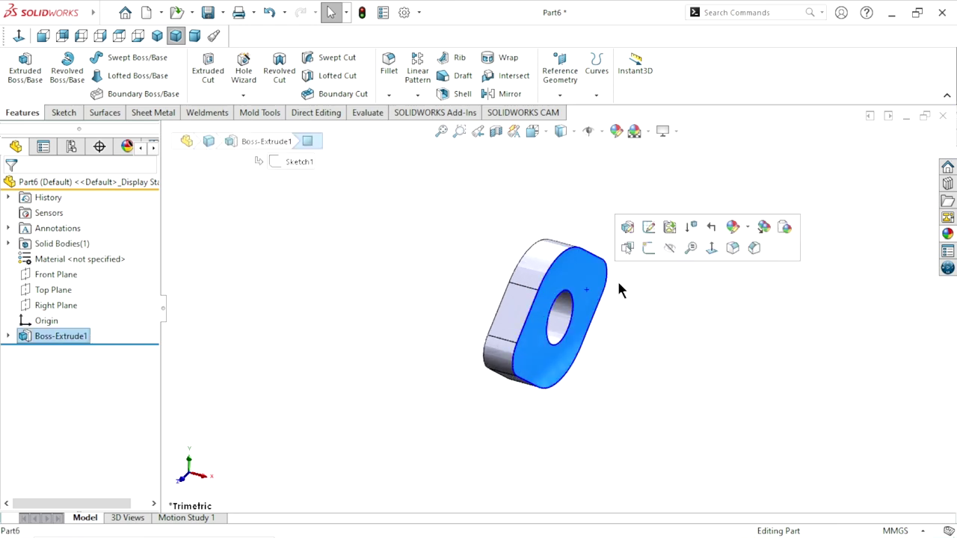
left_click(644, 249)
left_click(19, 35)
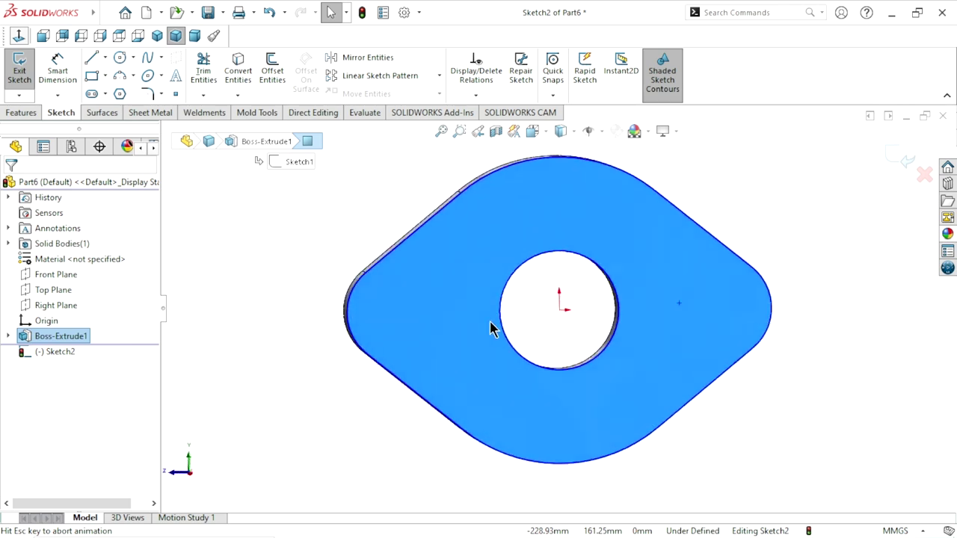
left_click(120, 57)
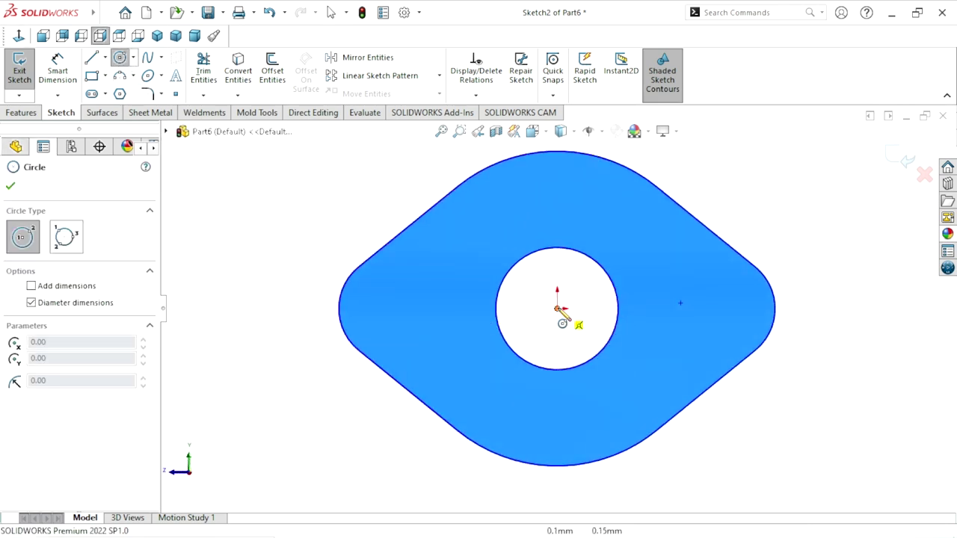
left_click(557, 307)
left_click(644, 253)
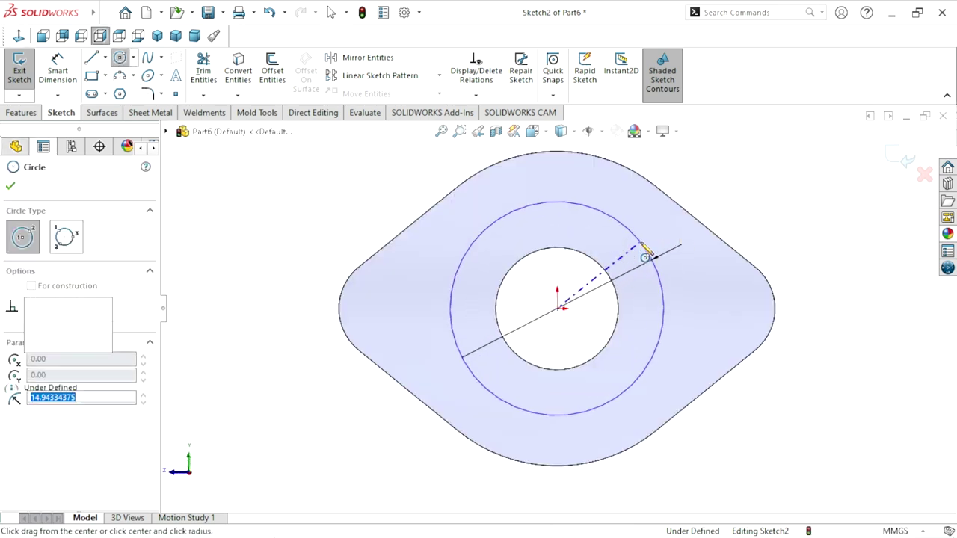
Dimension the outer circle to Ø28
left_click(57, 69)
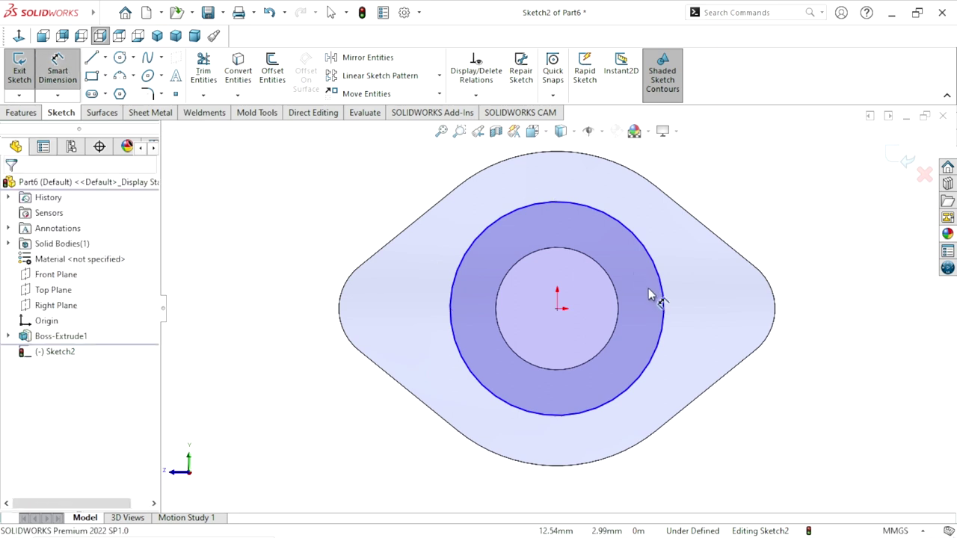
left_click(663, 303)
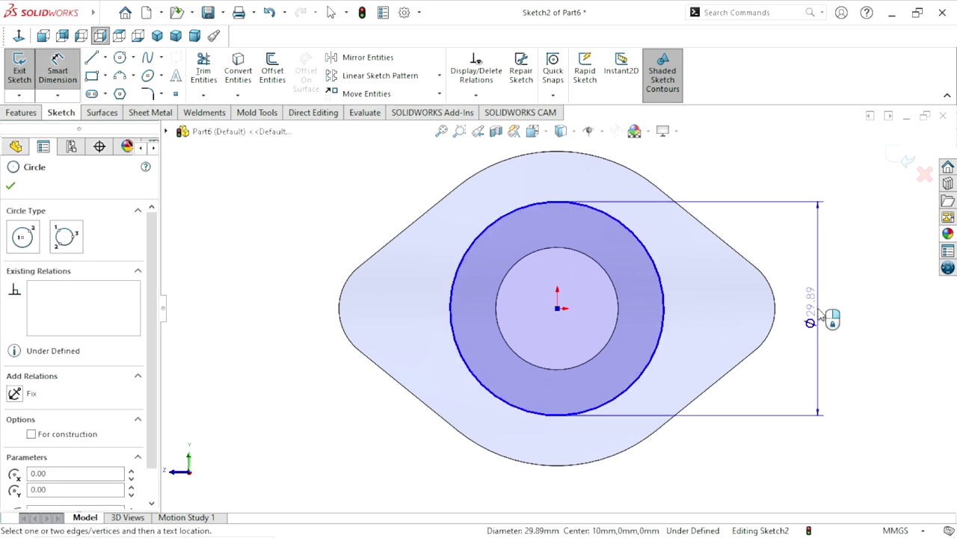
left_click(818, 317)
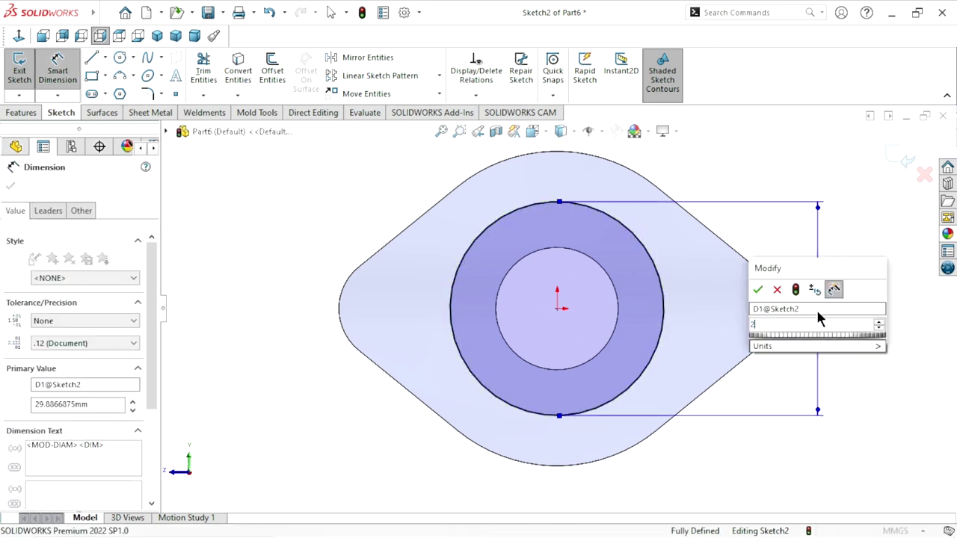
type("28")
left_click(761, 291)
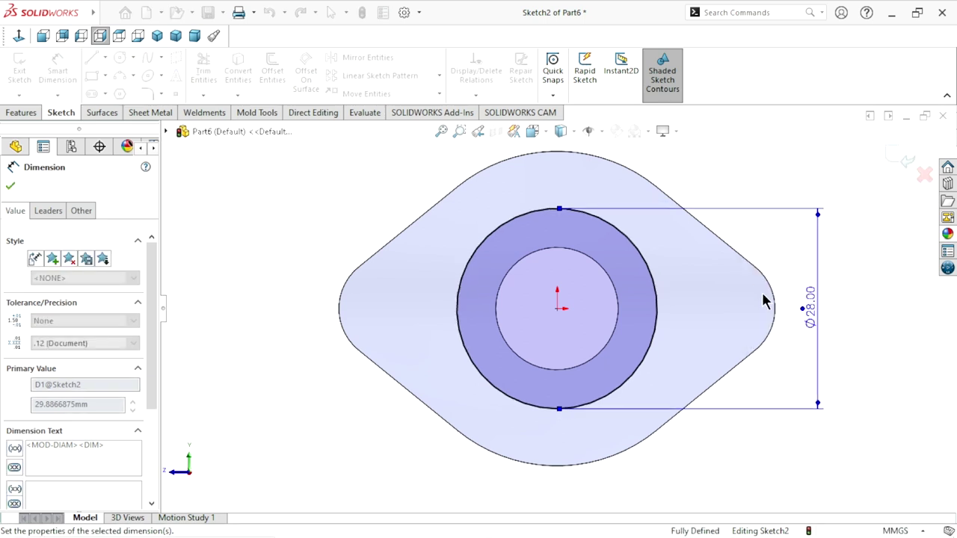
left_click(10, 191)
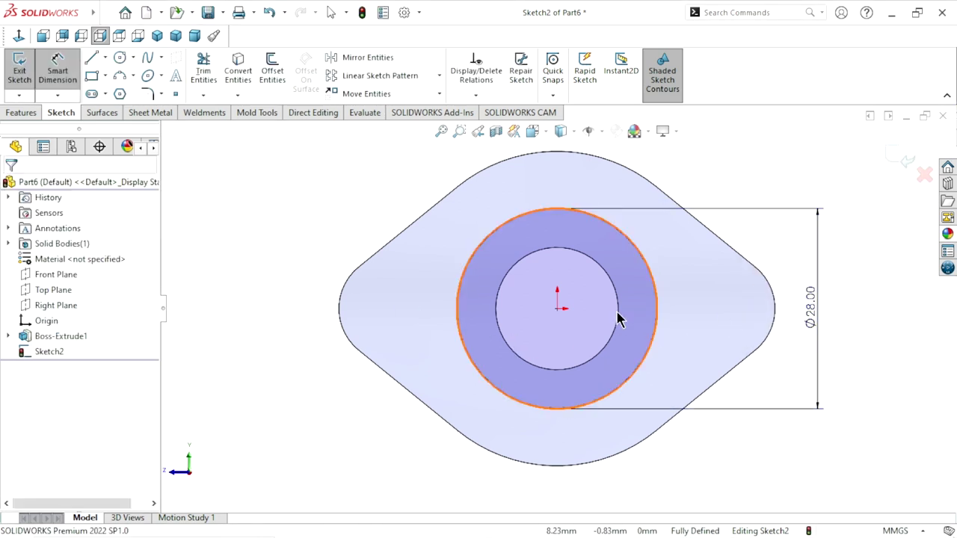
key("Escape")
Convert the centre hole's edge into the sketch
left_click(544, 248)
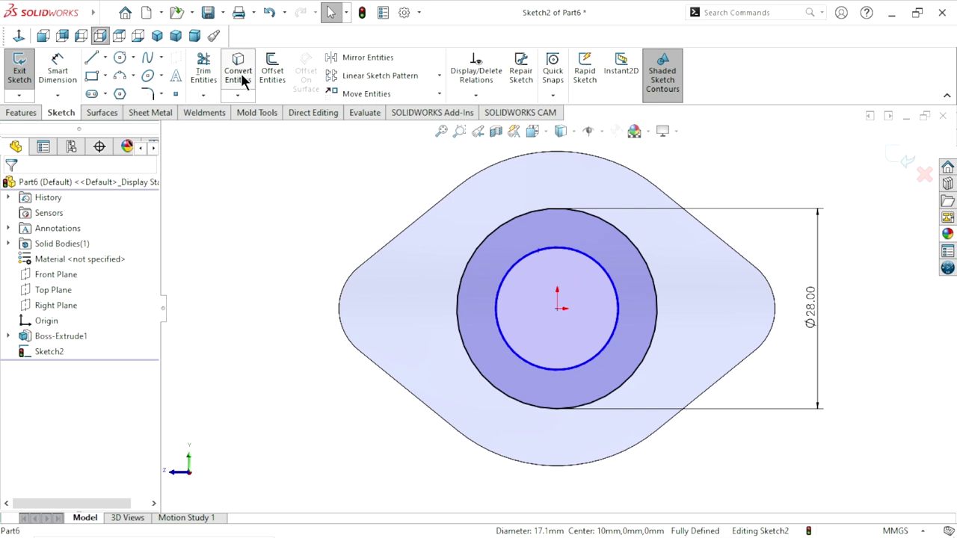
left_click(238, 71)
left_click(24, 112)
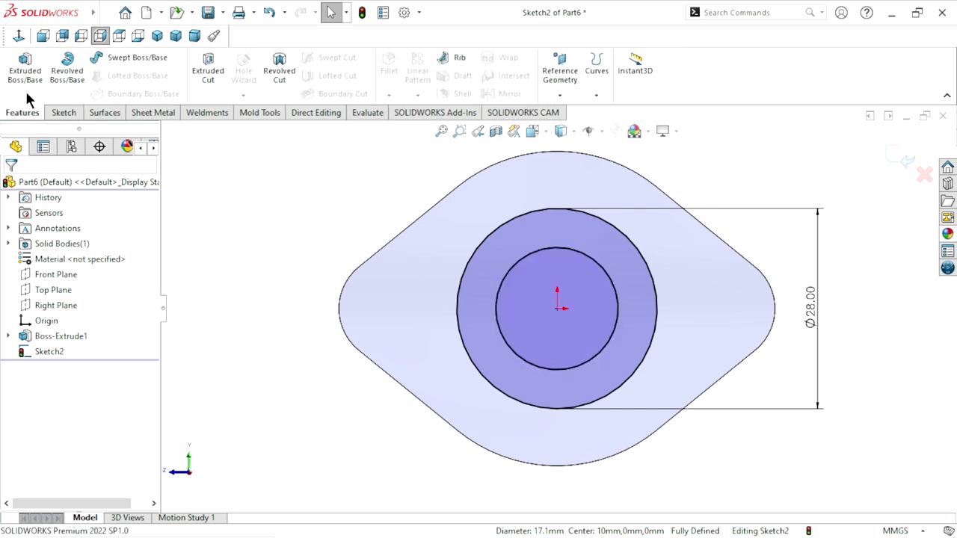
Extrude the ring sketch 12 mm into a hollow boss and orbit to inspect it
left_click(27, 71)
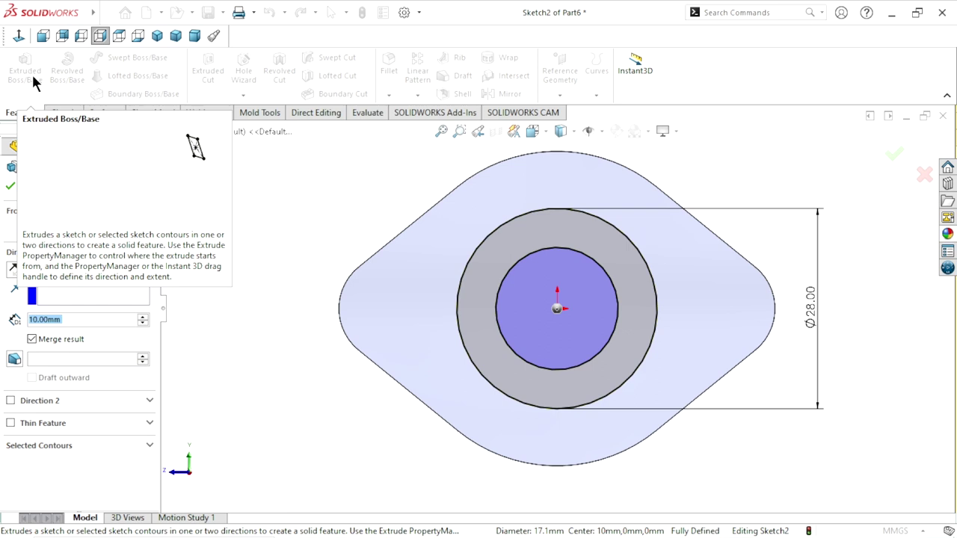
left_click_drag(43, 320, 16, 320)
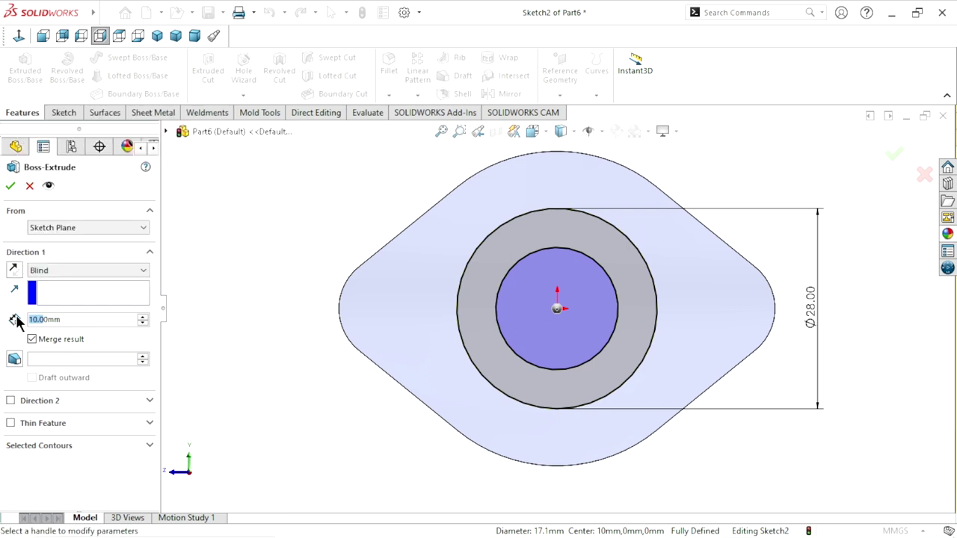
left_click_drag(75, 326, 1, 330)
type("12")
key("Return")
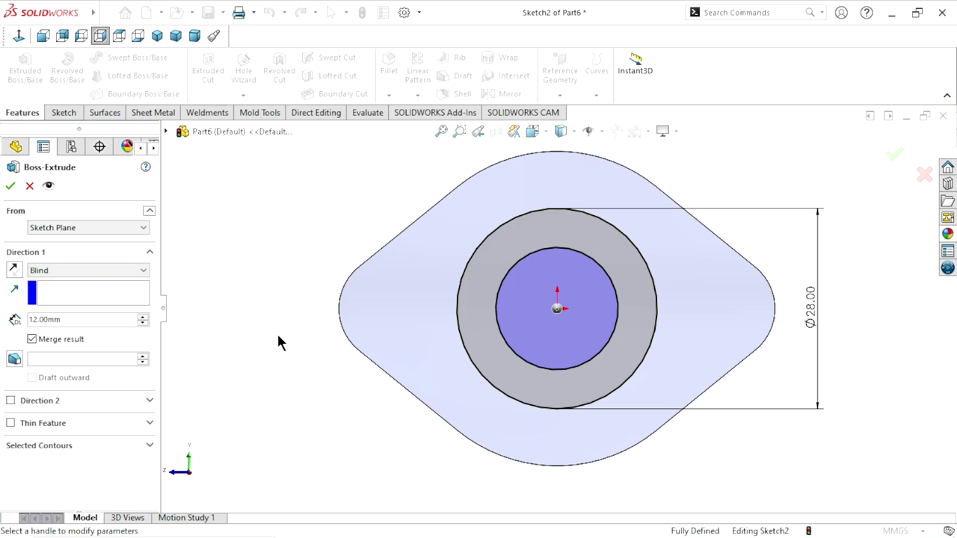
key("ctrl+7")
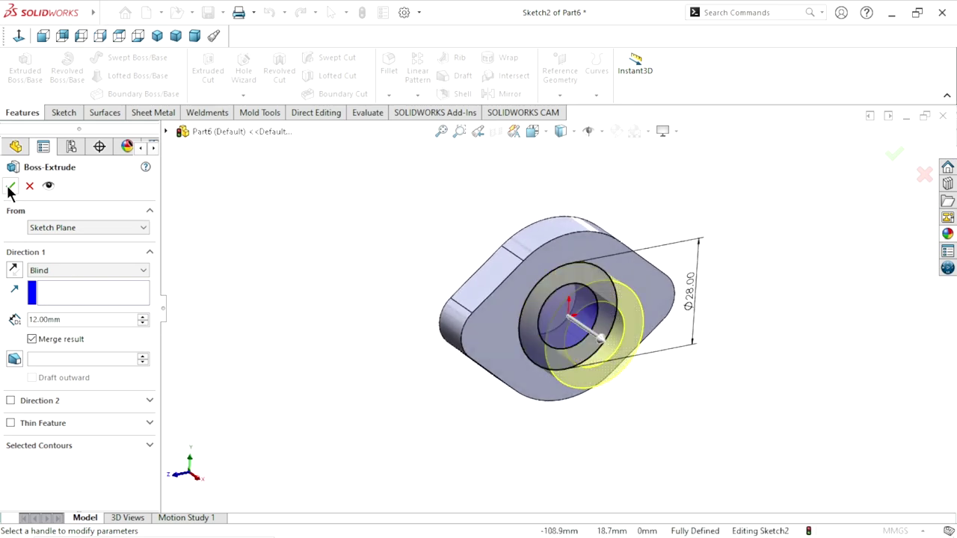
left_click(10, 187)
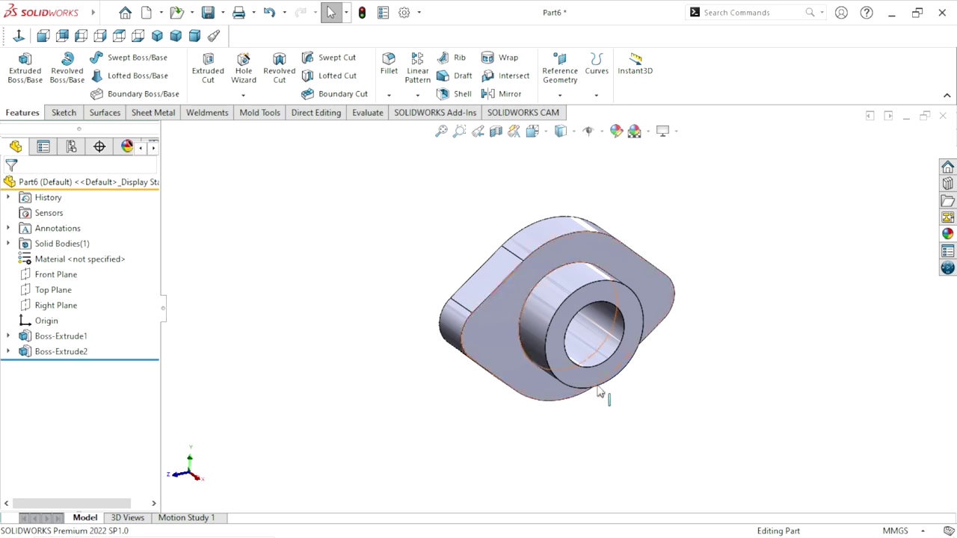
middle_click_drag(562, 396, 607, 354)
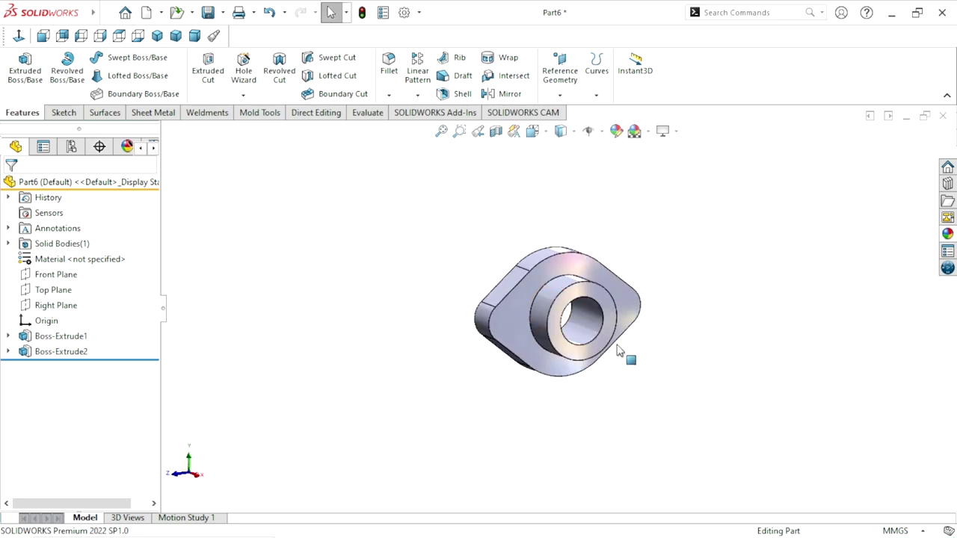
Replace the fillet with a 0.5 mm chamfer on the boss's front face
scroll(608, 357, "down", 3)
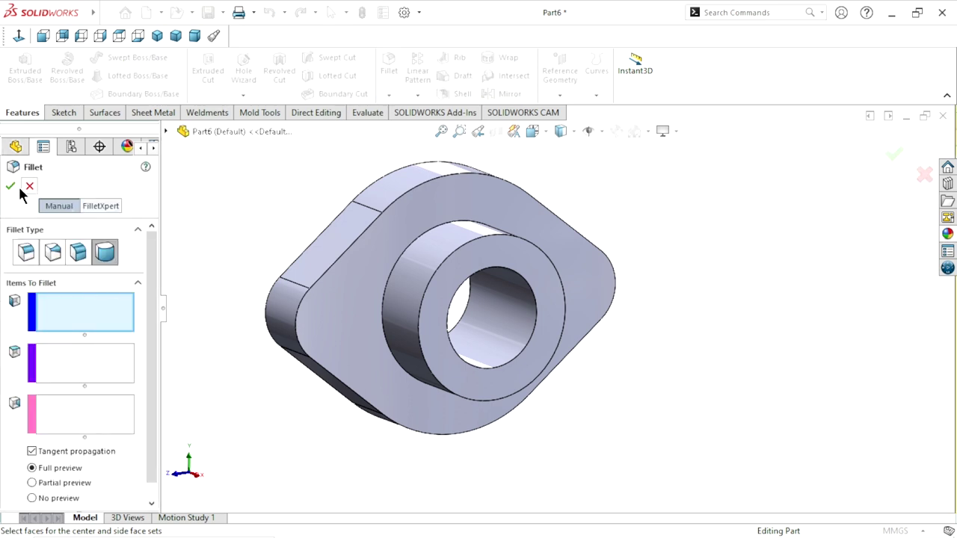
left_click(29, 186)
left_click(389, 95)
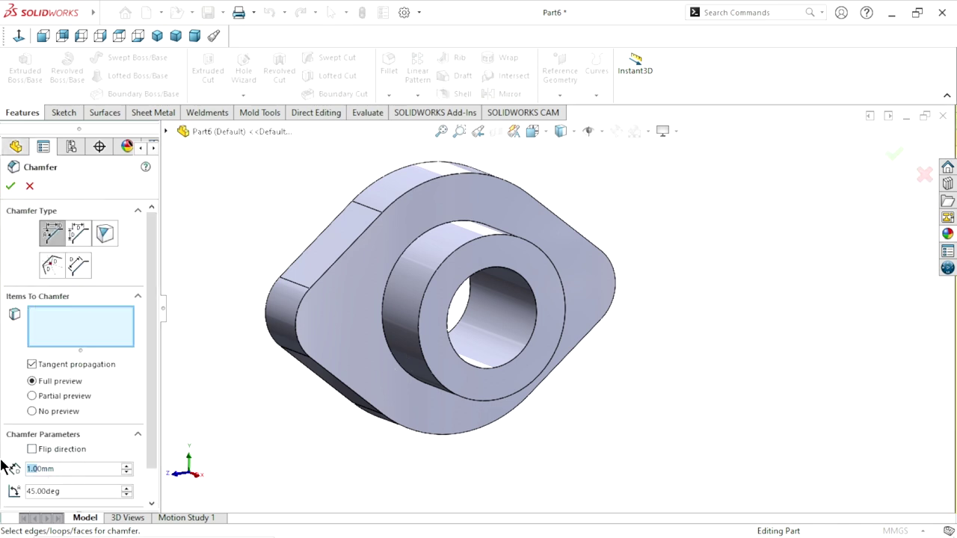
type("0.5")
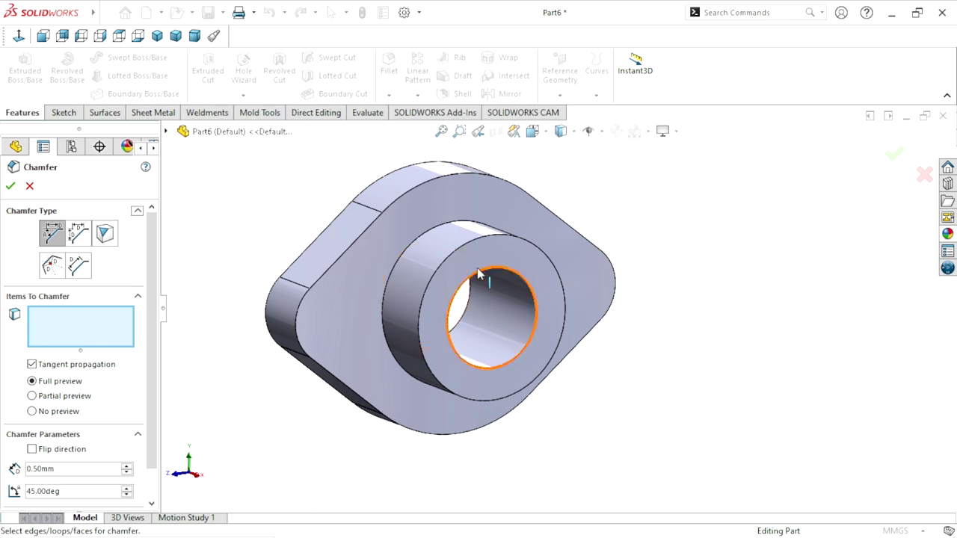
left_click(508, 254)
left_click(11, 185)
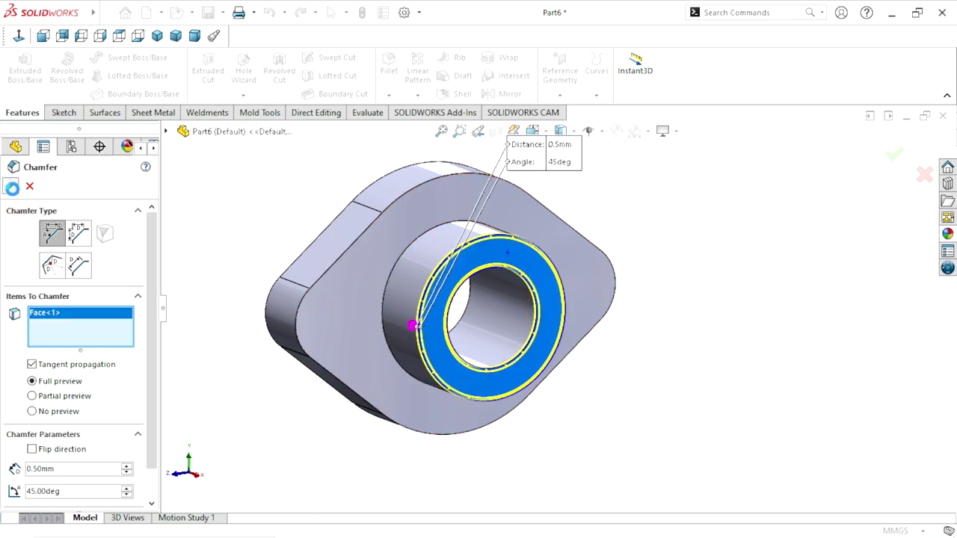
Select the flange's front face and view it straight on
mouse_move(676, 385)
middle_mouse_down()
mouse_move(468, 312)
mouse_move(541, 342)
mouse_move(513, 406)
mouse_move(427, 342)
mouse_move(336, 339)
mouse_move(416, 395)
mouse_move(374, 336)
mouse_move(402, 376)
middle_mouse_up()
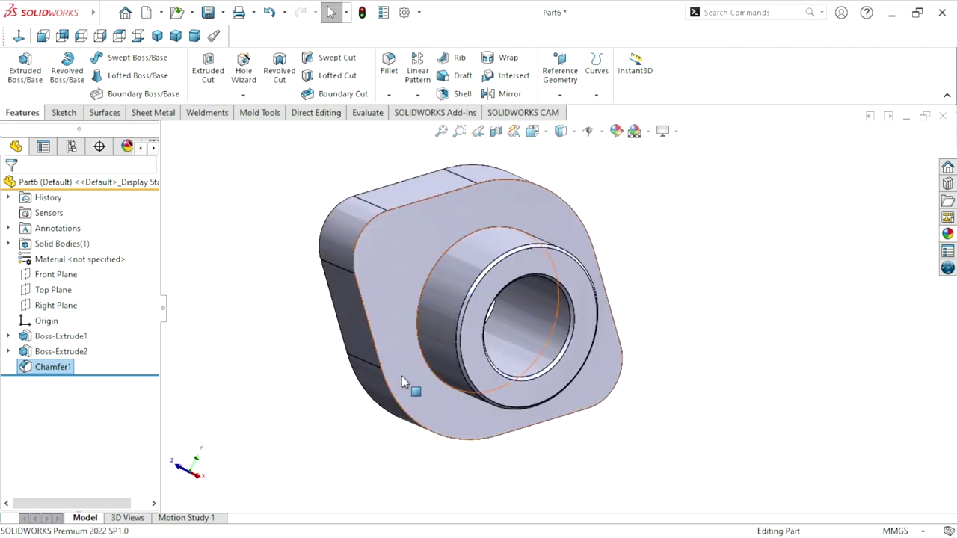
left_click(384, 282)
left_click(19, 35)
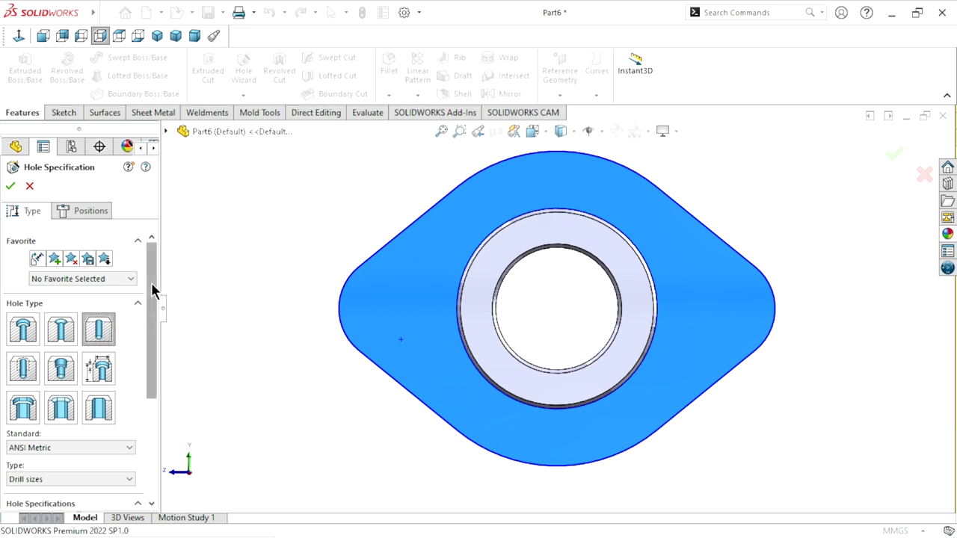
left_click_drag(151, 291, 151, 365)
left_click(90, 315)
left_click(67, 326)
left_click(54, 345)
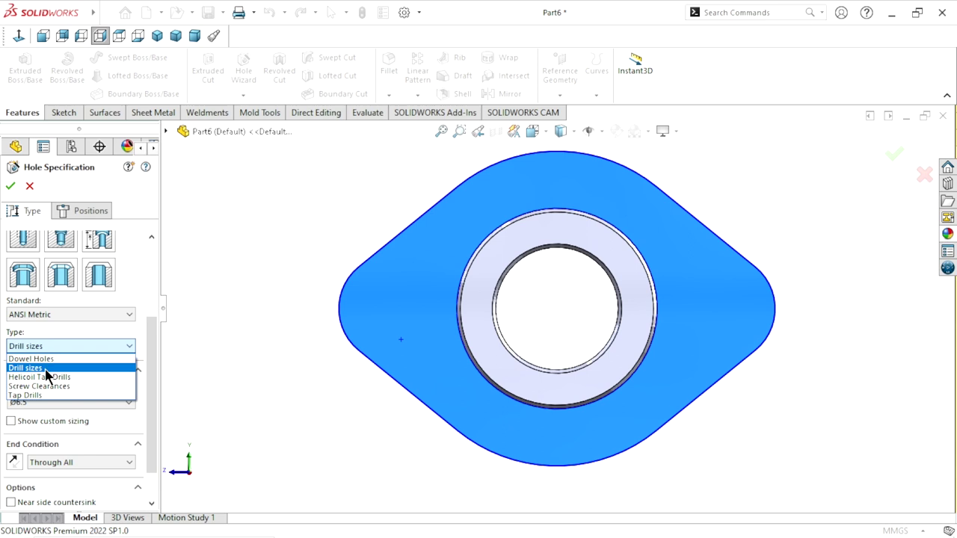
left_click(45, 360)
left_click(53, 402)
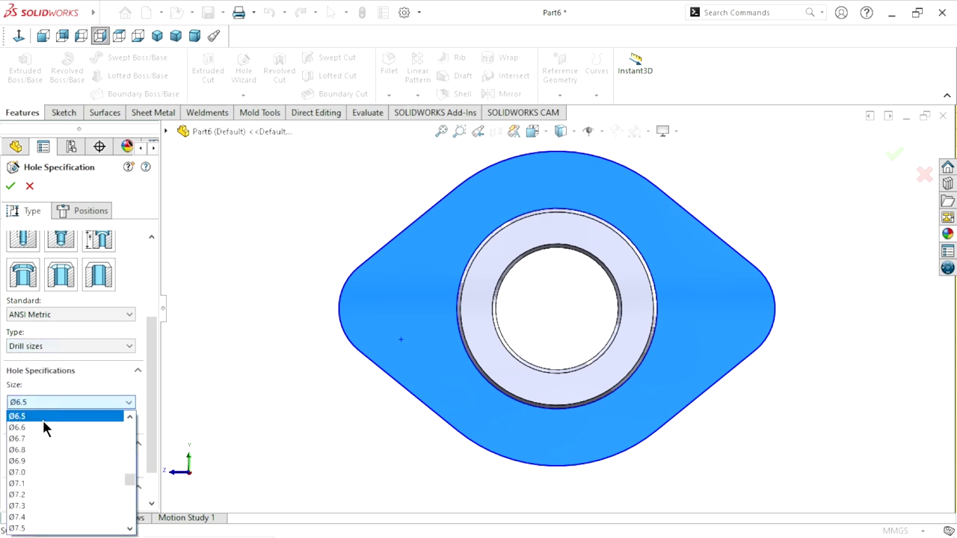
left_click(43, 420)
left_click(71, 463)
left_click(71, 463)
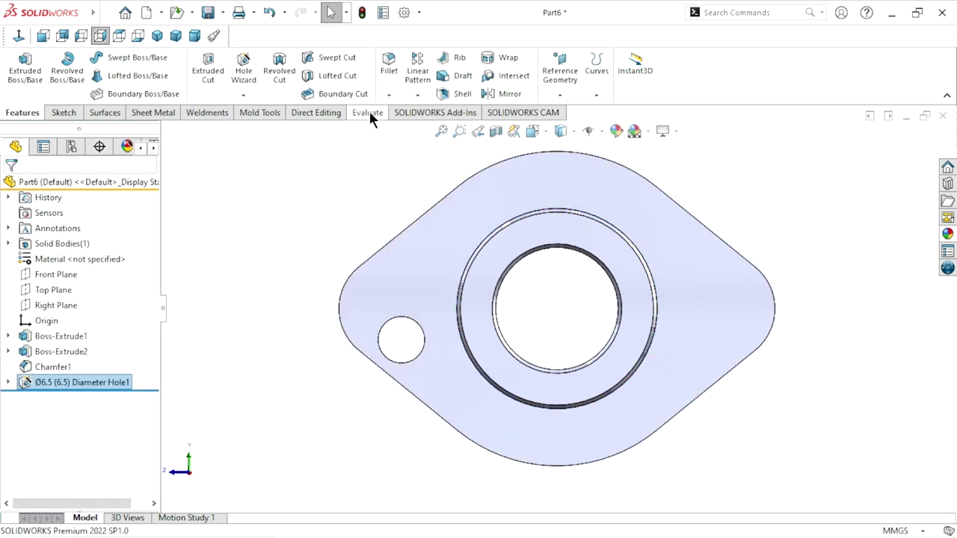
left_click(239, 98)
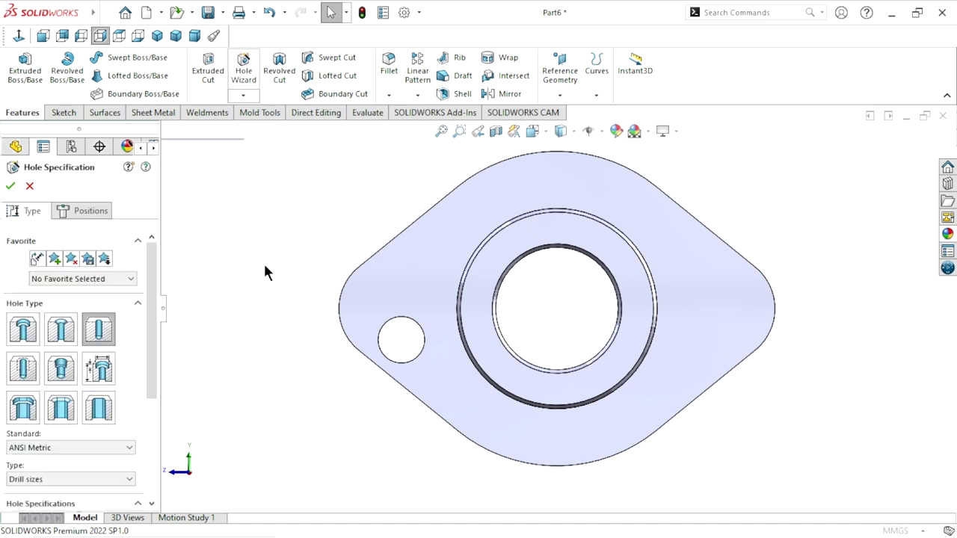
left_click(29, 187)
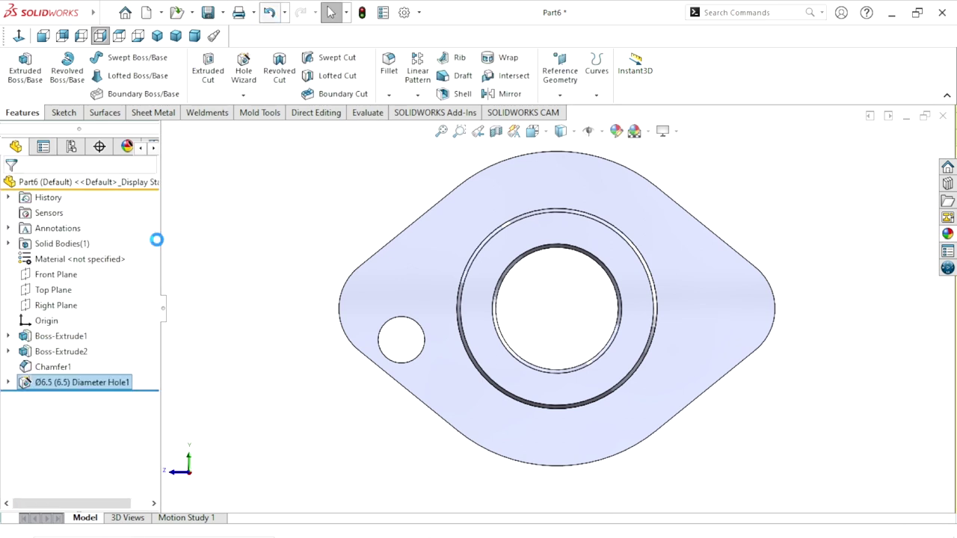
key("ctrl+z")
left_click(247, 71)
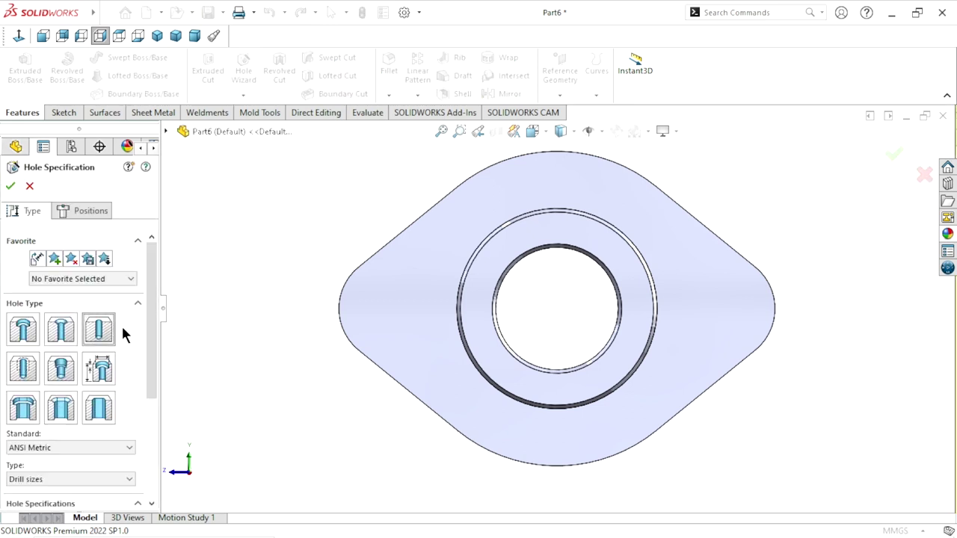
Place Ø6.5 through-holes at the centres of the left and right flange lobes
left_click(75, 211)
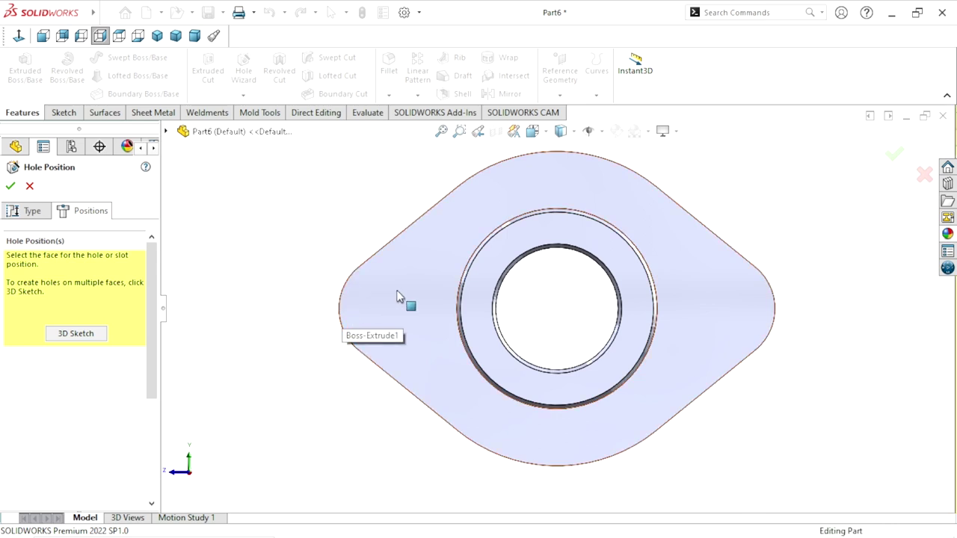
left_click(343, 306)
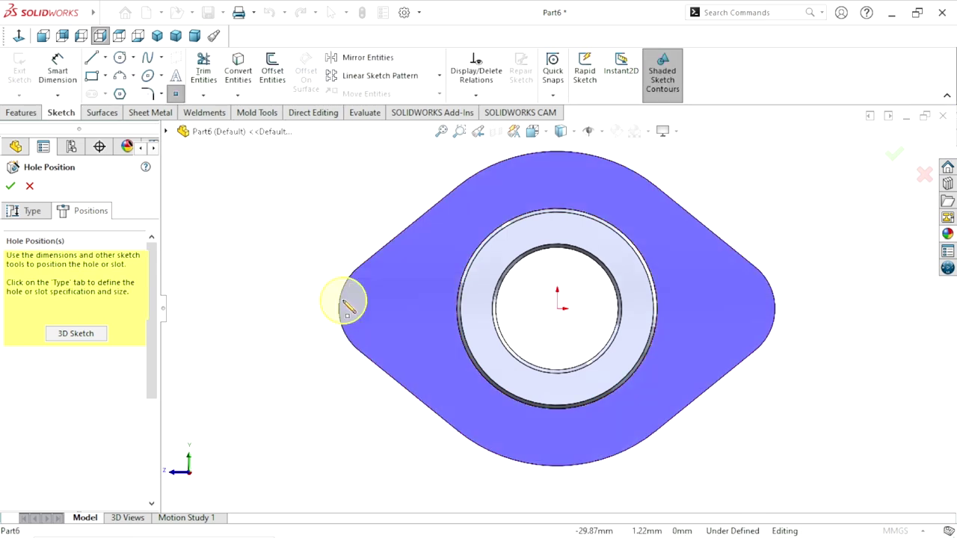
left_click(393, 309)
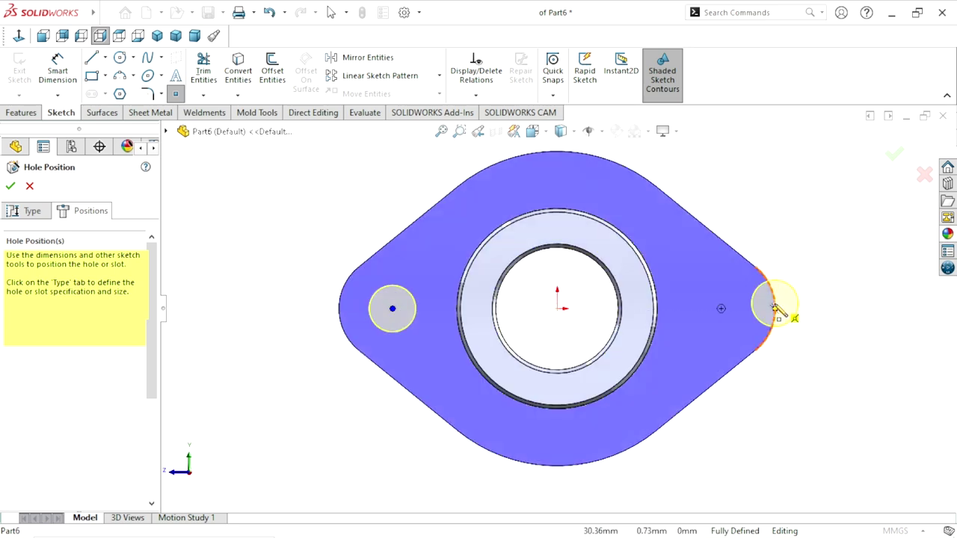
left_click(721, 309)
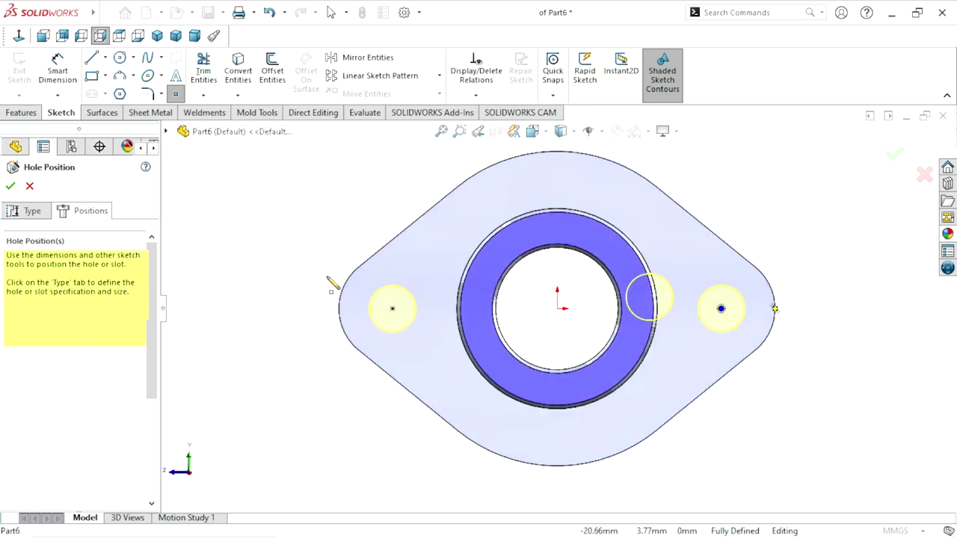
left_click(9, 186)
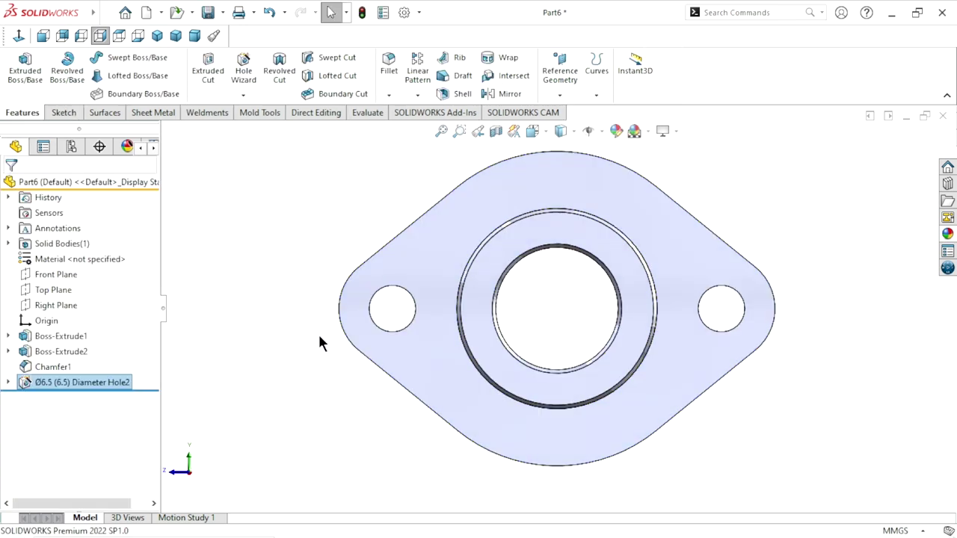
mouse_move(312, 308)
middle_mouse_down()
mouse_move(433, 366)
mouse_move(513, 386)
mouse_move(508, 399)
mouse_move(382, 337)
mouse_move(333, 262)
mouse_move(376, 293)
mouse_move(333, 304)
mouse_move(337, 338)
middle_mouse_up()
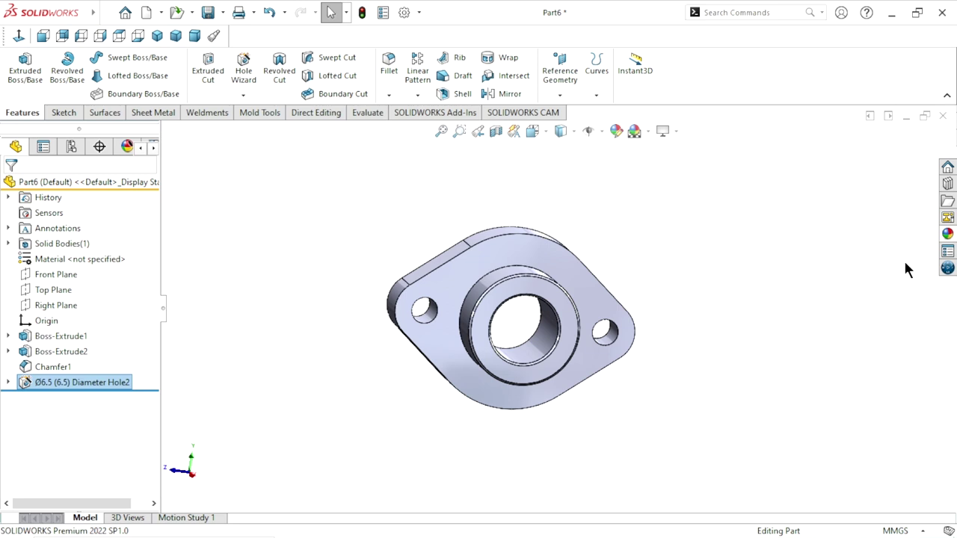
Drag the cast iron appearance from the appearance library onto the part
left_click(947, 233)
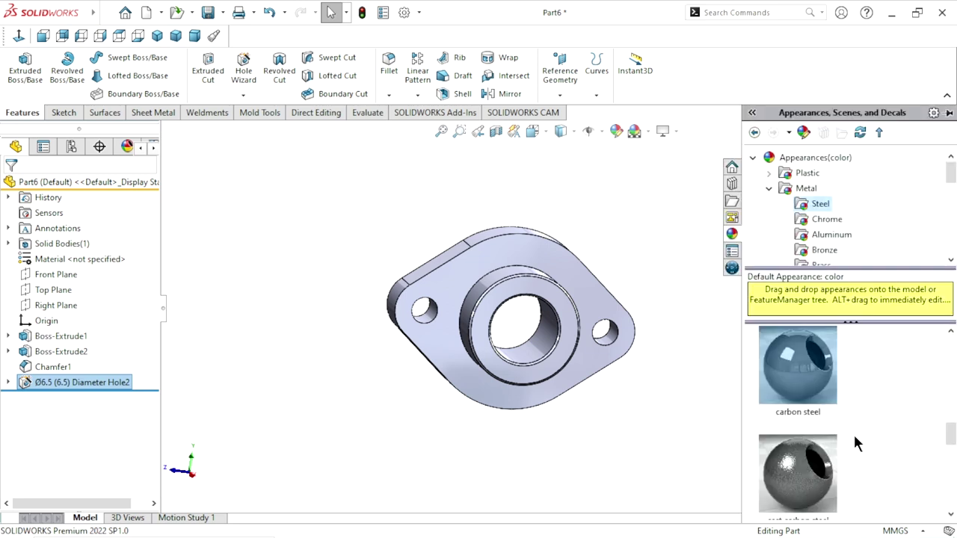
left_click_drag(950, 433, 950, 353)
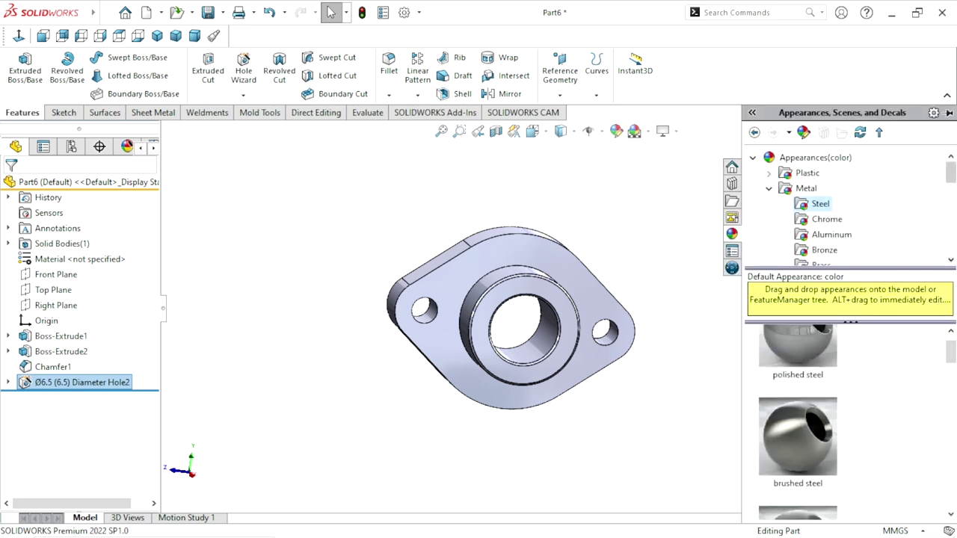
left_click(951, 260)
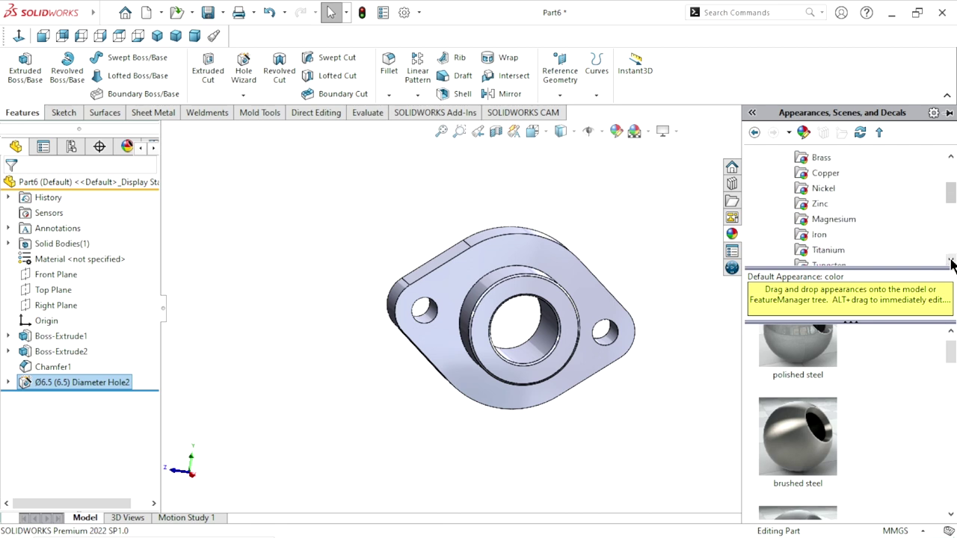
left_click(813, 222)
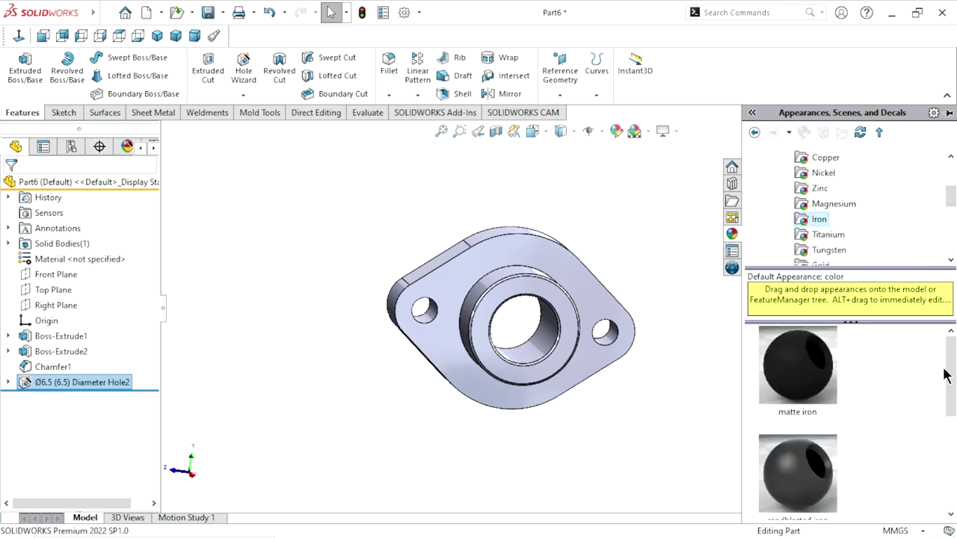
left_click_drag(948, 376, 950, 447)
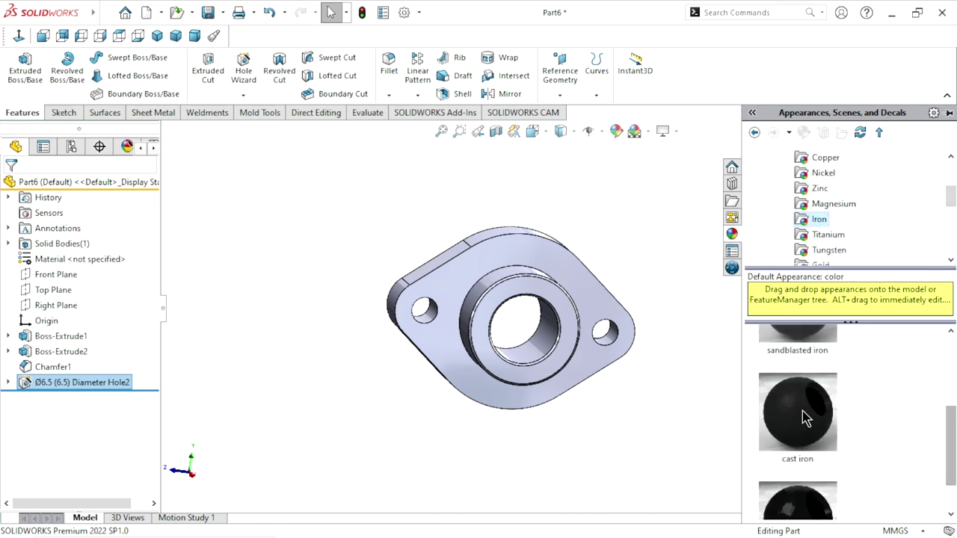
left_click_drag(806, 419, 608, 309)
middle_click_drag(608, 309, 610, 279)
Toggle realistic rendering off and back on, then orbit to the boss side
left_click(672, 132)
left_click(675, 149)
left_click(676, 128)
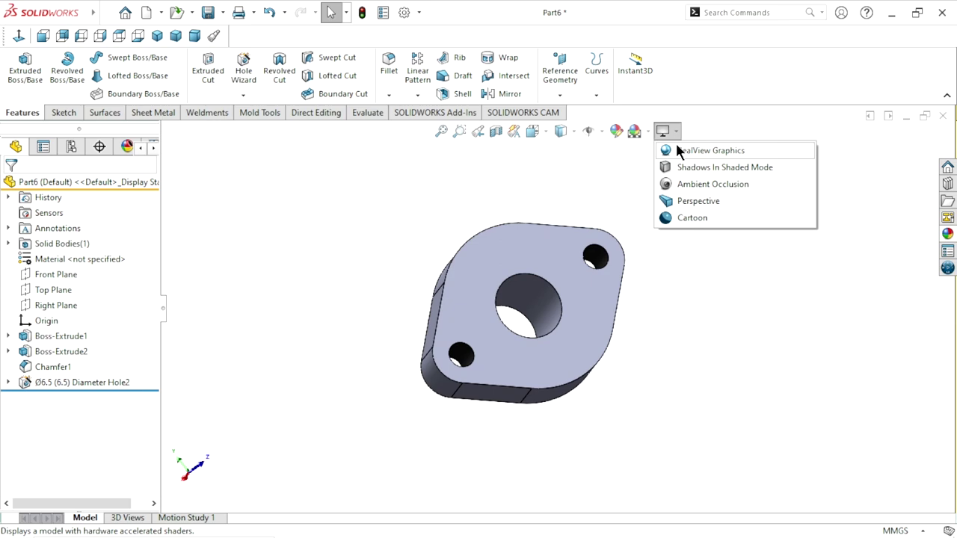
left_click(677, 149)
scroll(569, 292, "down", 3)
scroll(554, 292, "down", 3)
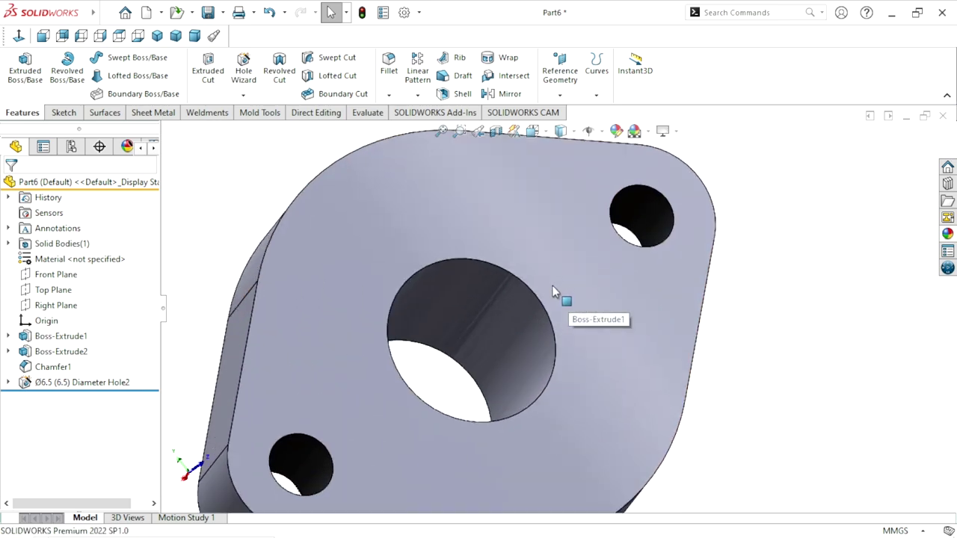
scroll(554, 292, "up", 5)
mouse_move(516, 299)
middle_mouse_down()
mouse_move(626, 329)
mouse_move(740, 416)
middle_mouse_up()
Apply cast iron to the whole part and open its appearance for editing
left_click(944, 232)
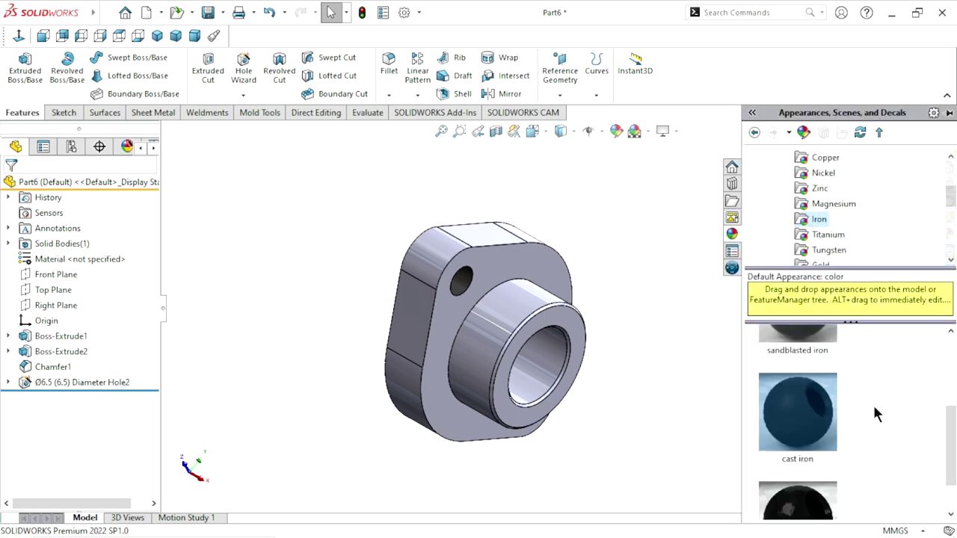
double_click(819, 433)
scroll(511, 327, "down", 2)
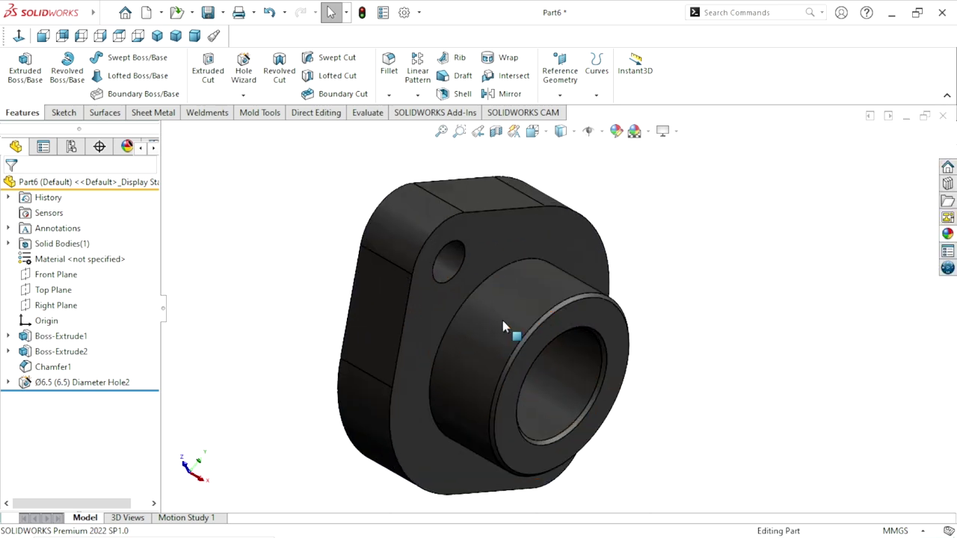
scroll(503, 327, "down", 3)
scroll(503, 327, "up", 3)
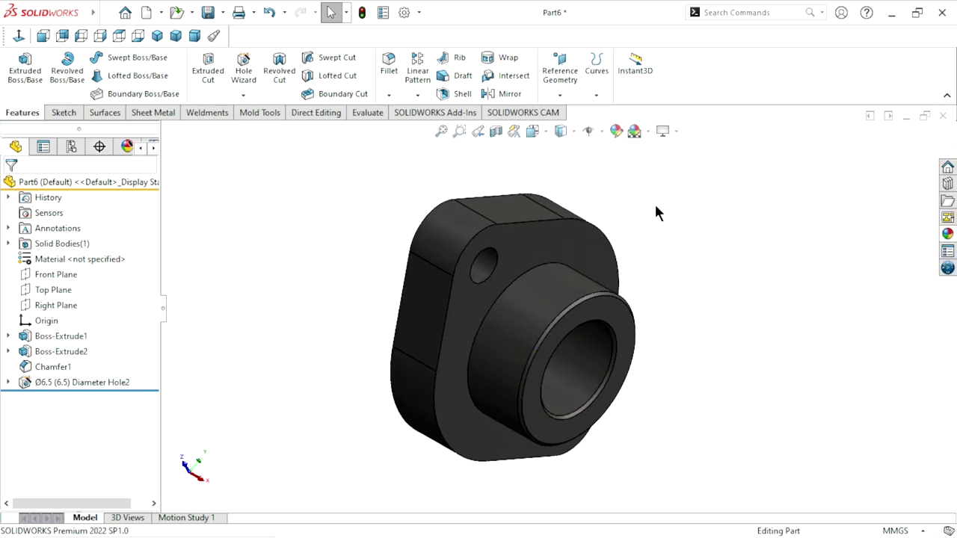
left_click(616, 131)
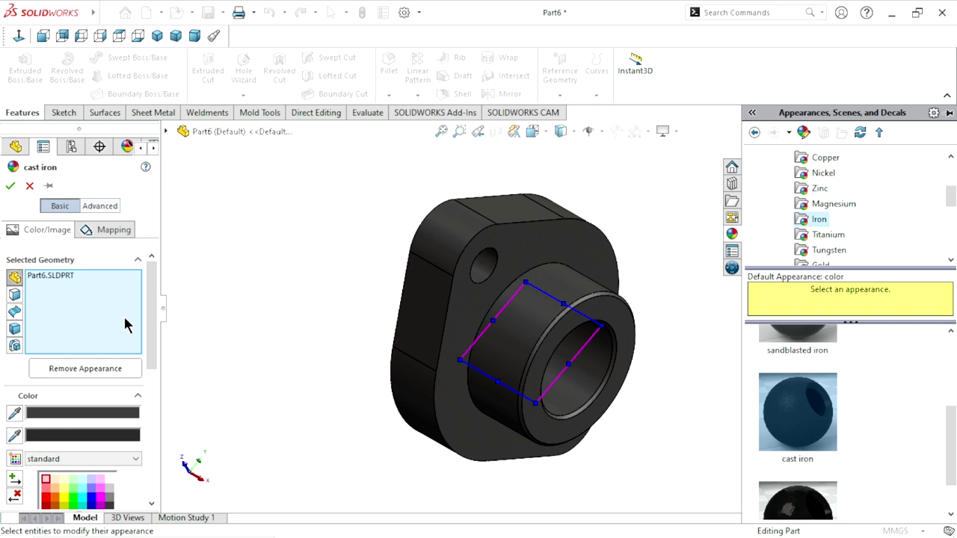
Set the part appearance colour to RGB 0, 236, 236 and accept it
scroll(128, 359, "down", 5)
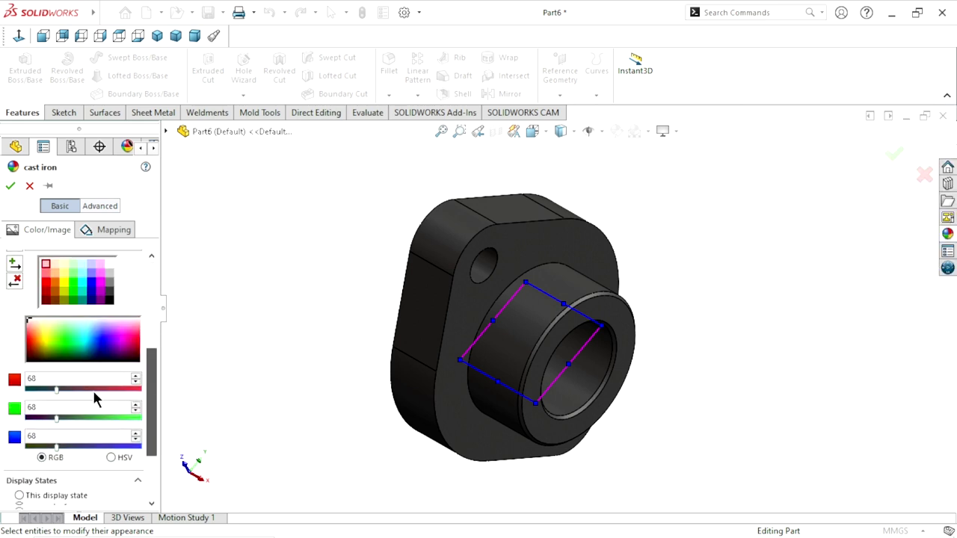
left_click(45, 406)
type("236")
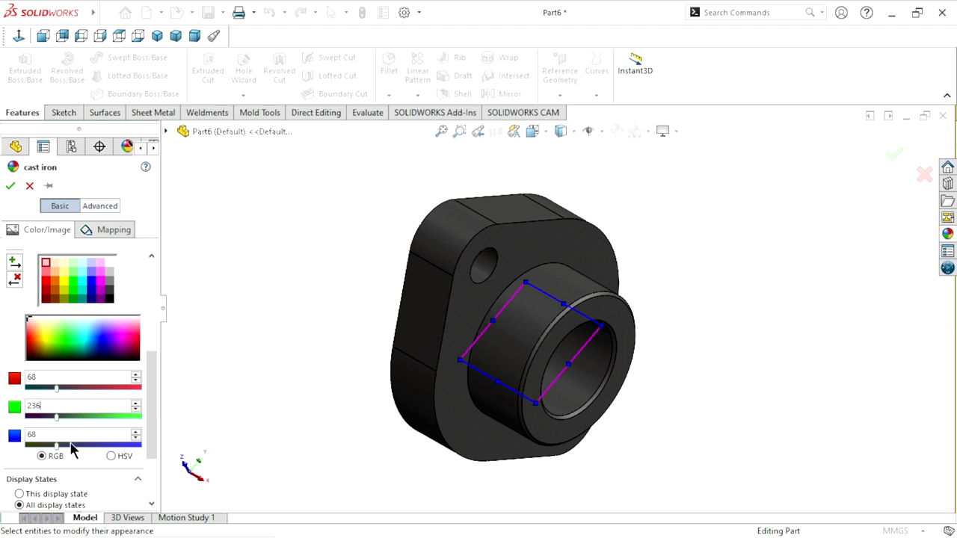
left_click(35, 435)
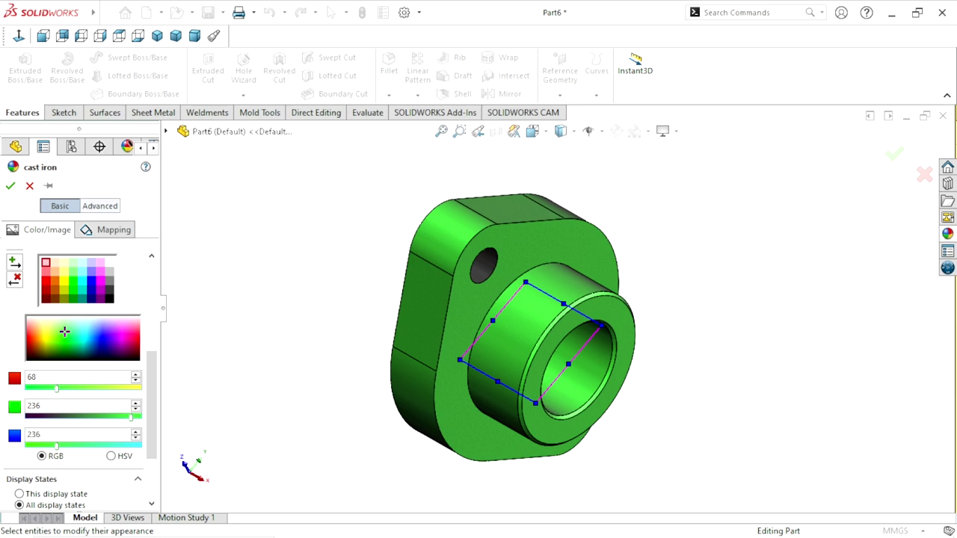
left_click(104, 380)
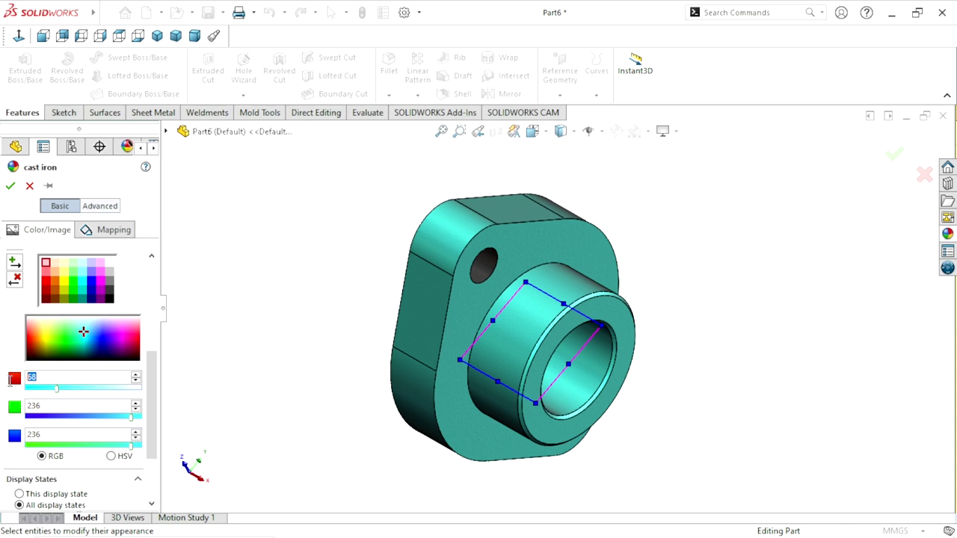
type("0")
key("Return")
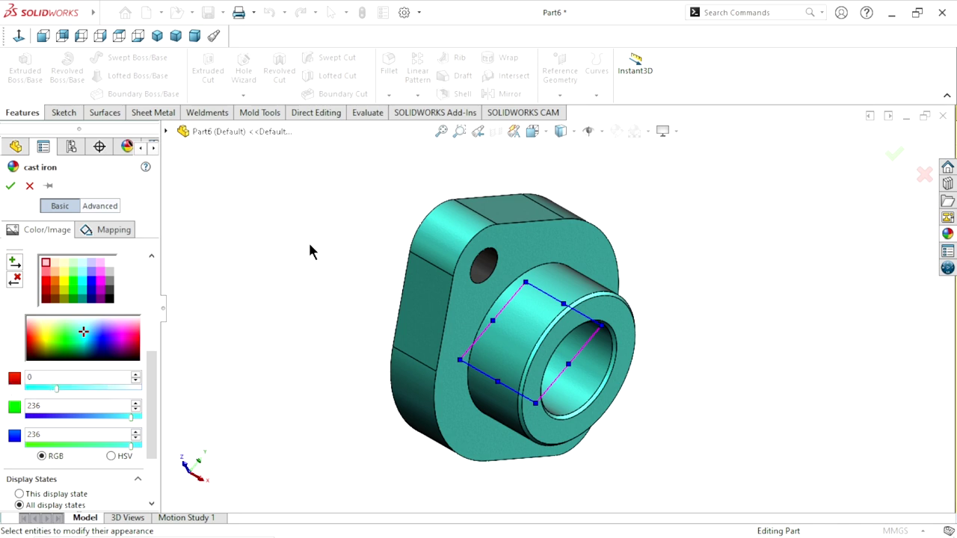
left_click(305, 243)
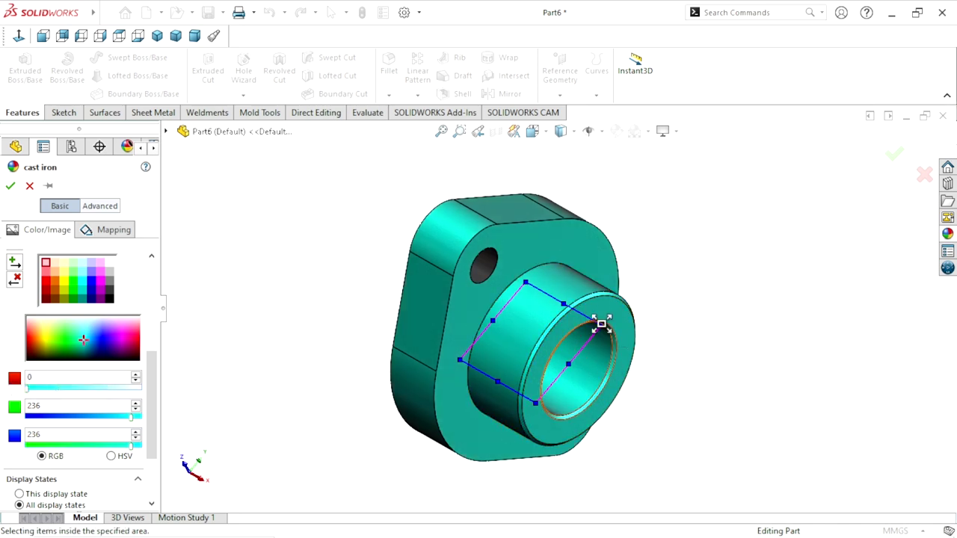
left_click_drag(615, 337, 662, 293)
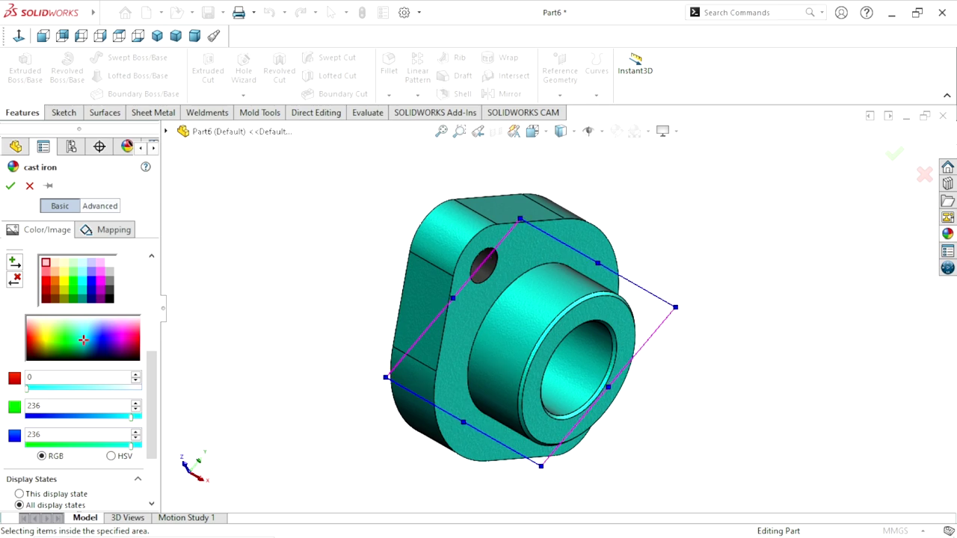
left_click(10, 187)
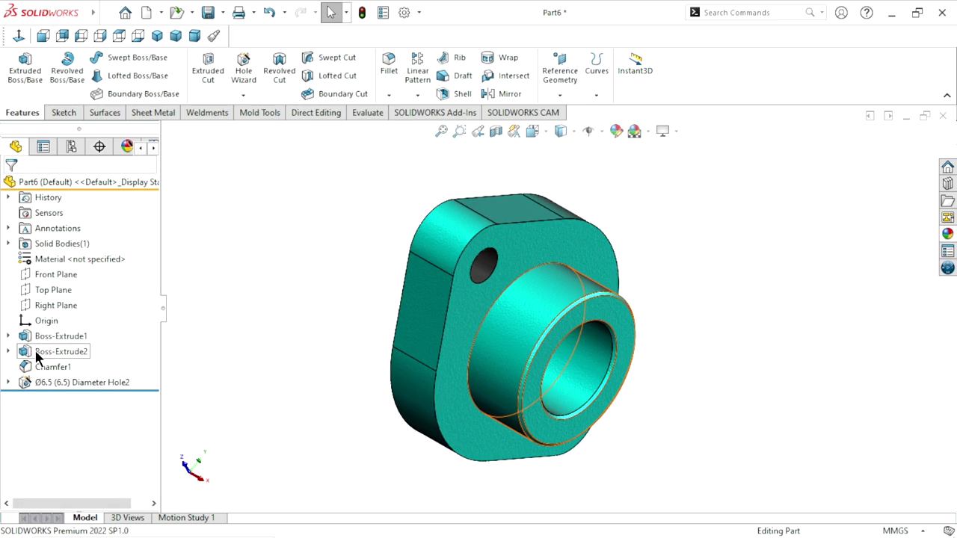
Apply polished steel to Boss-Extrude1, Hole2, Chamfer1 and Boss-Extrude2
key("ctrl+7")
scroll(302, 386, "down", 3)
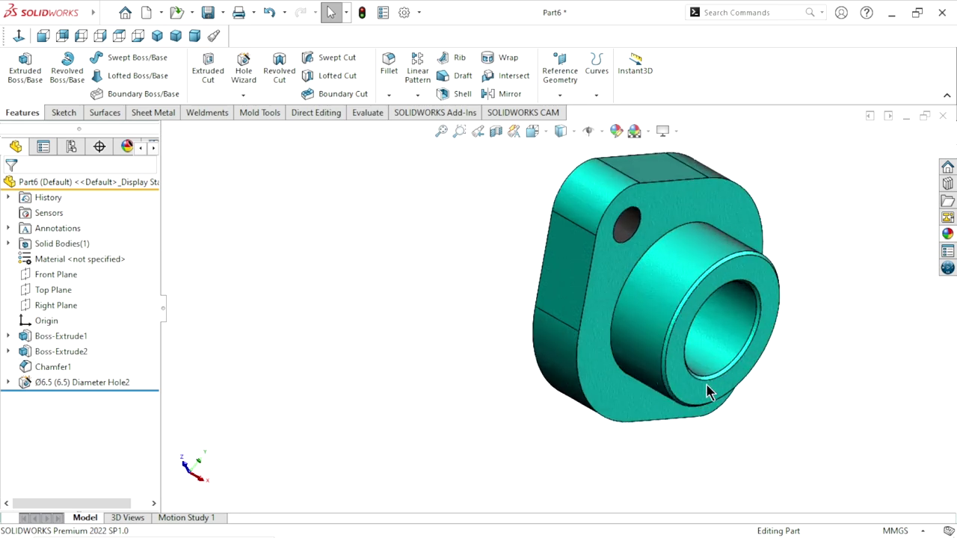
left_click(732, 322)
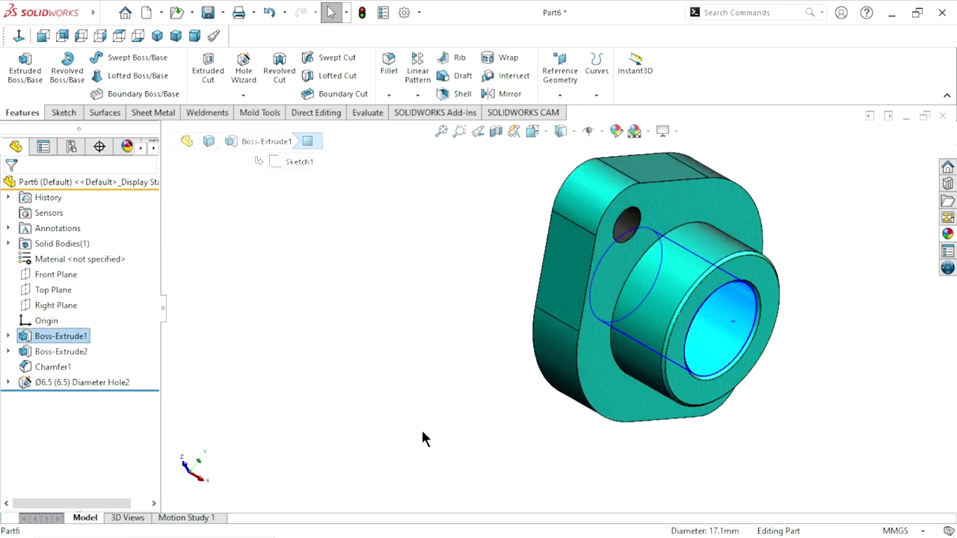
left_click(30, 386, "ctrl")
left_click(31, 372)
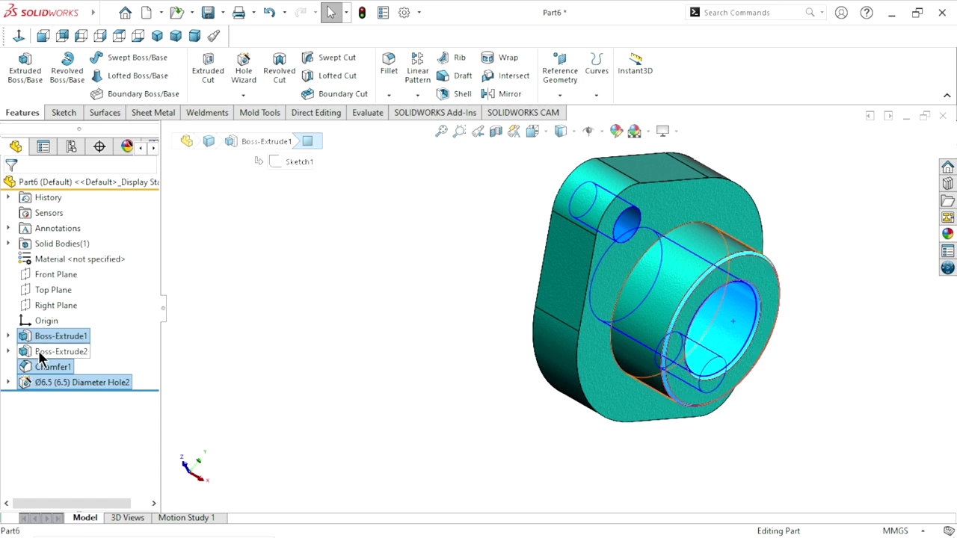
left_click(53, 354, "ctrl")
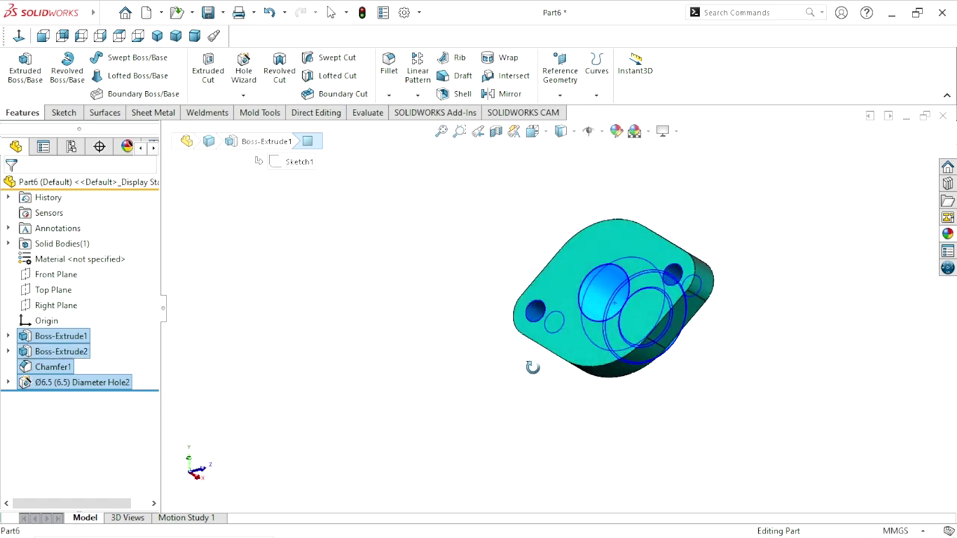
middle_click_drag(438, 337, 442, 356)
left_click(946, 235)
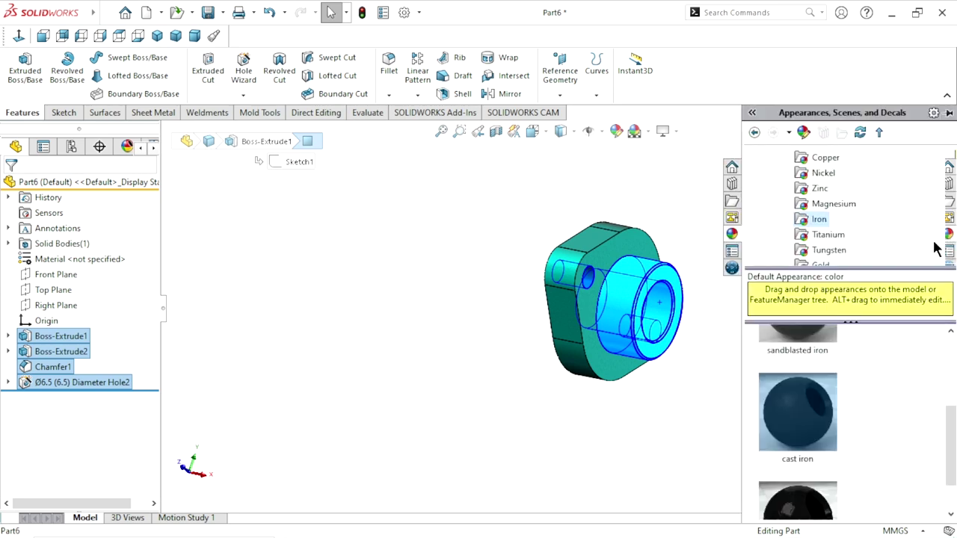
scroll(826, 225, "up", 3)
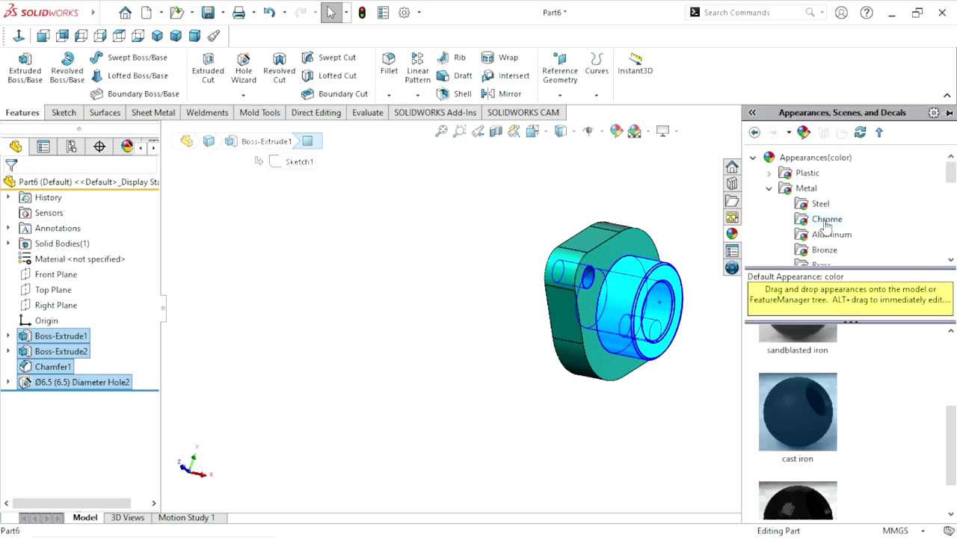
left_click(821, 203)
double_click(797, 365)
Give the flange's front face a brushed steel finish and show the isometric view
mouse_move(688, 273)
middle_mouse_down()
mouse_move(580, 410)
mouse_move(550, 172)
mouse_move(491, 322)
mouse_move(506, 338)
middle_mouse_up()
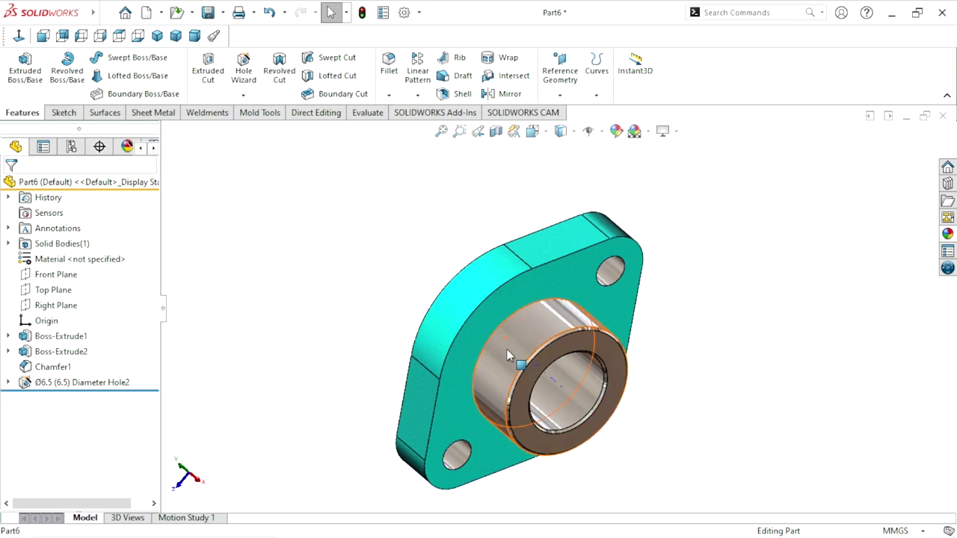
middle_click_drag(508, 356, 573, 320)
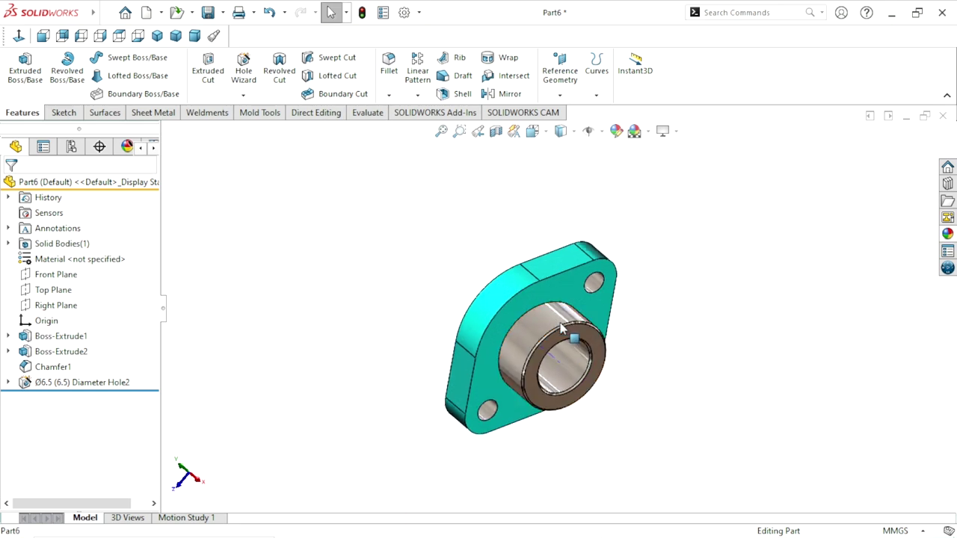
left_click(585, 294)
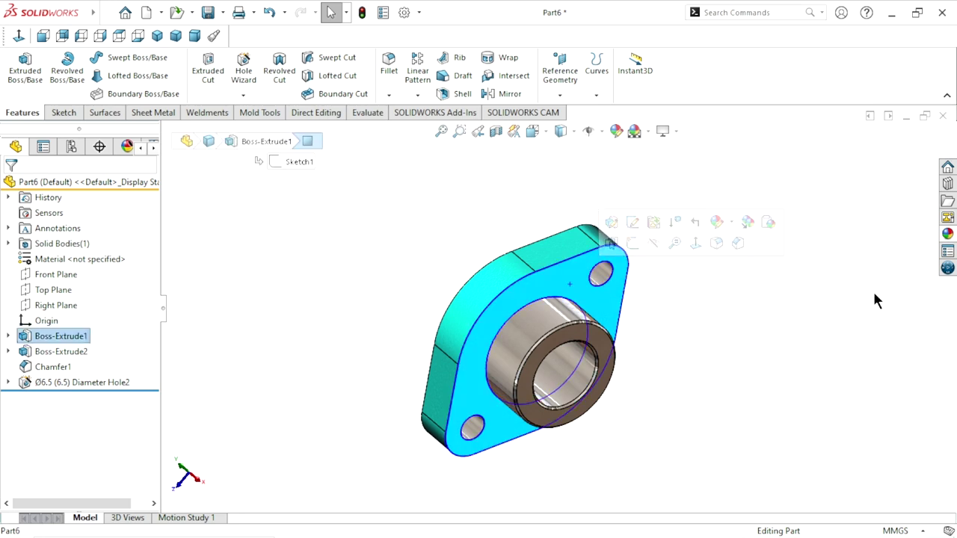
left_click(947, 233)
left_click_drag(951, 354, 951, 365)
double_click(832, 394)
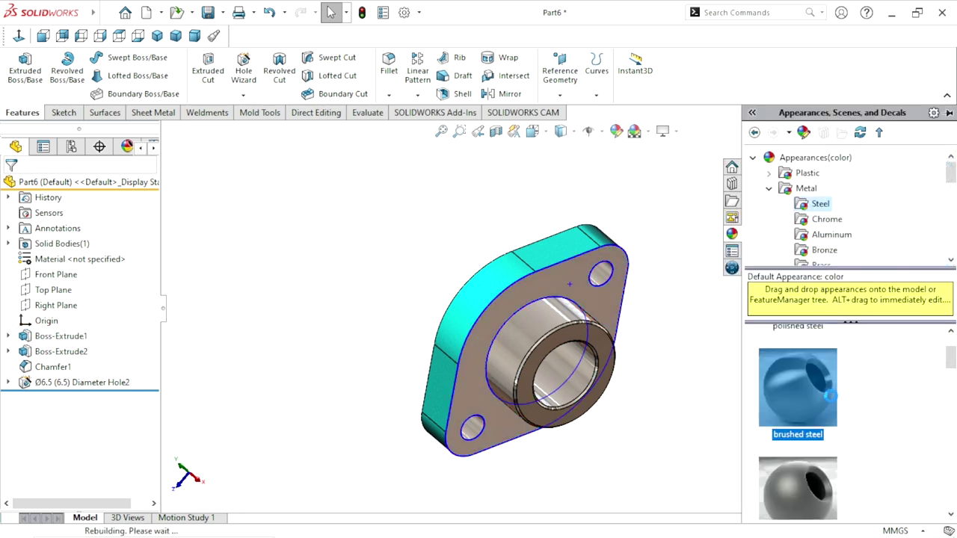
mouse_move(606, 374)
middle_mouse_down()
mouse_move(644, 326)
mouse_move(491, 430)
mouse_move(704, 316)
mouse_move(658, 289)
mouse_move(634, 367)
mouse_move(695, 401)
mouse_move(800, 412)
mouse_move(679, 363)
mouse_move(620, 387)
middle_mouse_up()
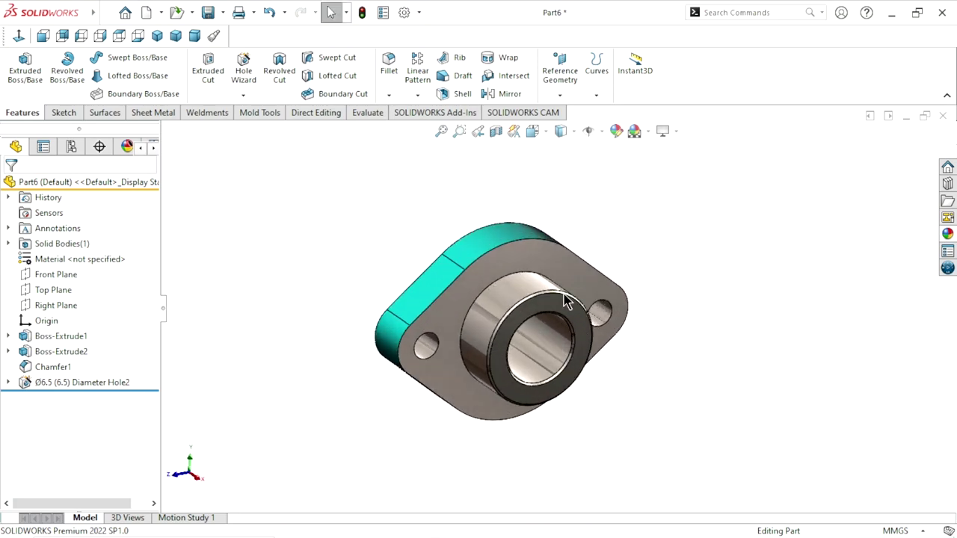
left_click(158, 35)
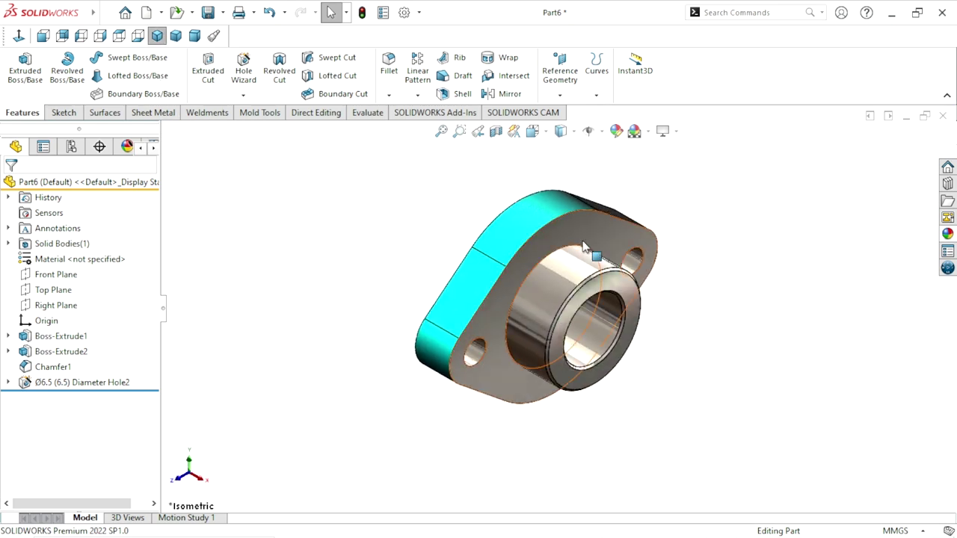
scroll(583, 249, "down", 2)
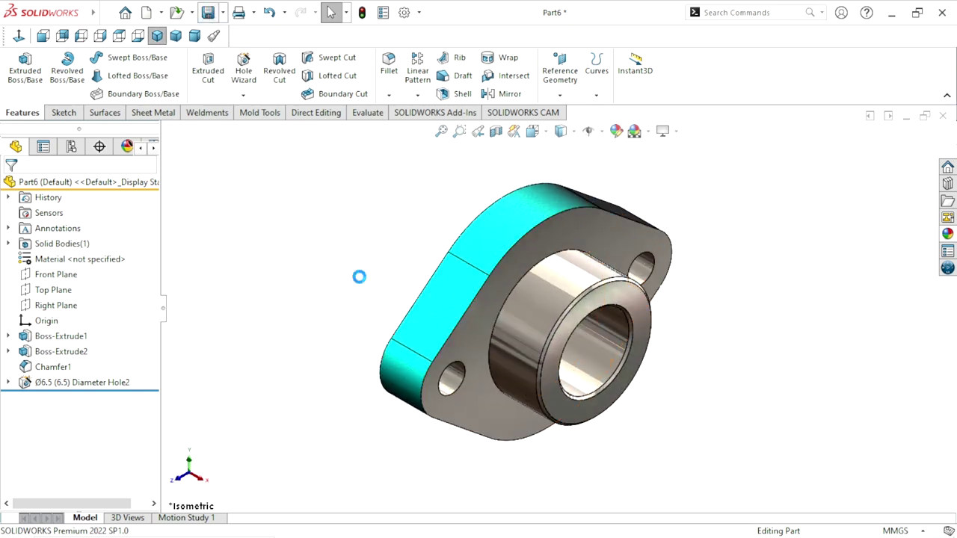
Save the part as 'Part5 Galan cover' in the Desktop > 3D > Oil pump folder
left_click(315, 127)
scroll(718, 202, "down", 2)
scroll(717, 191, "down", 3)
scroll(717, 196, "down", 2)
scroll(716, 198, "down", 1)
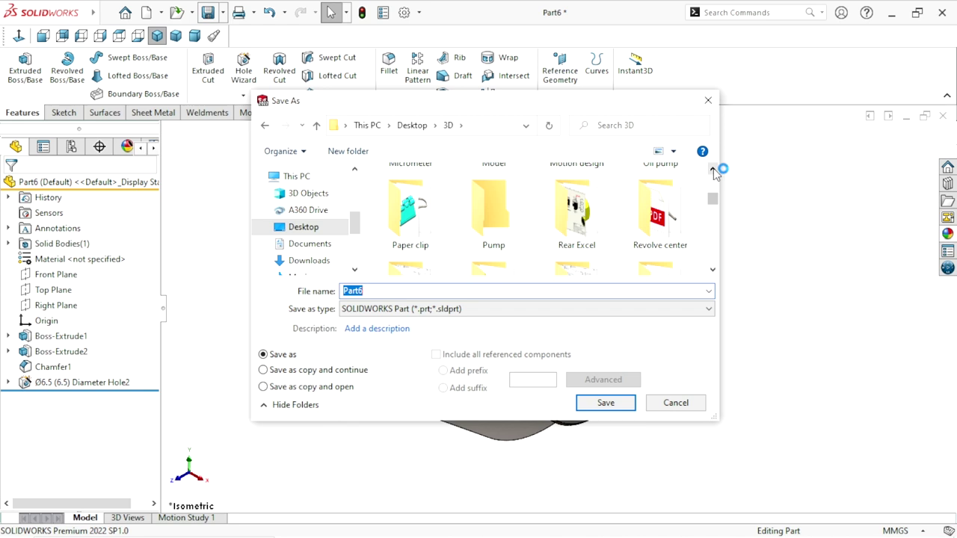
scroll(703, 180, "up", 1)
double_click(666, 224)
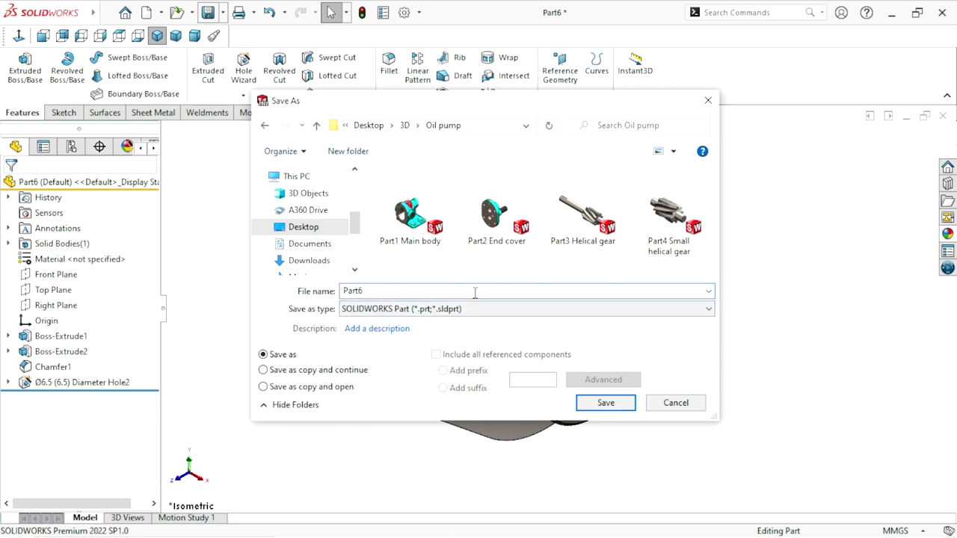
key("BackSpace")
type("5 Galan cover")
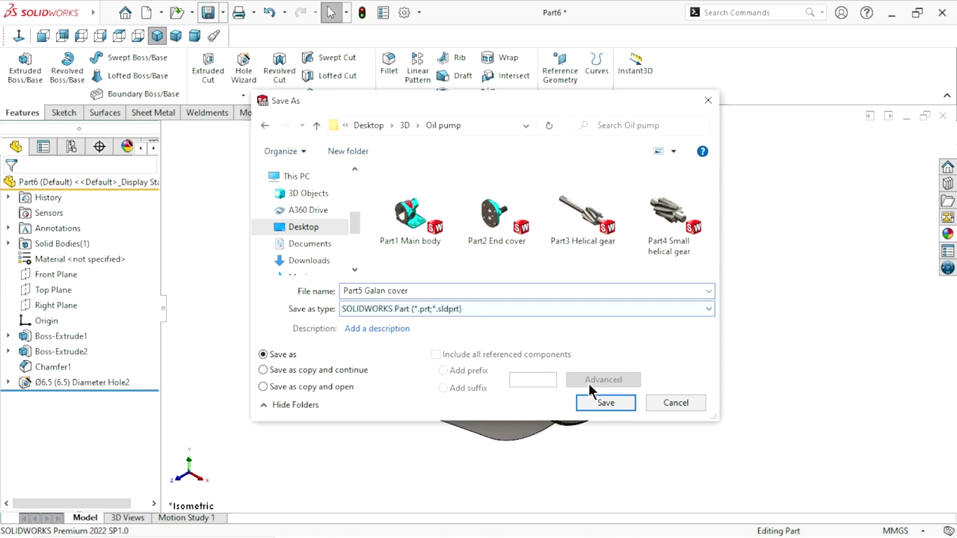
left_click(607, 407)
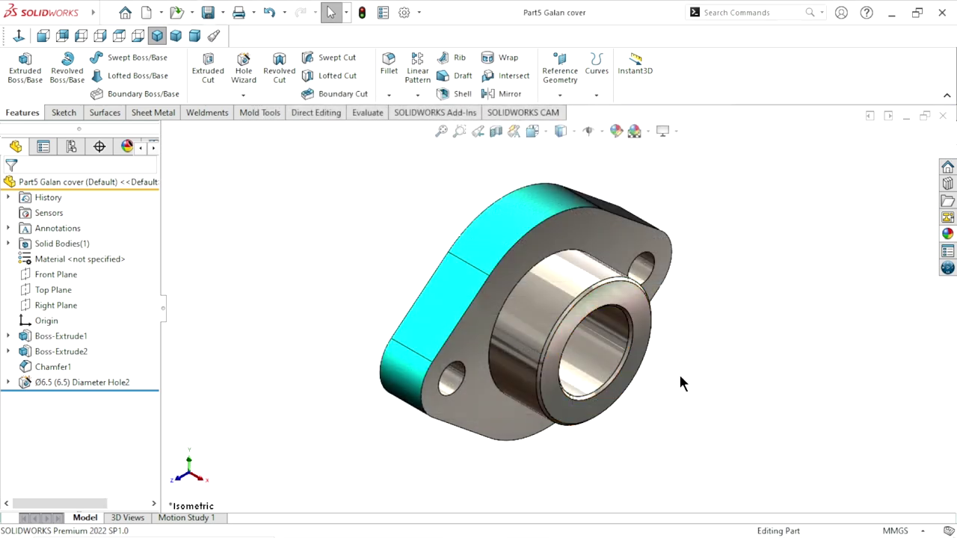
middle_click_drag(665, 367, 622, 329)
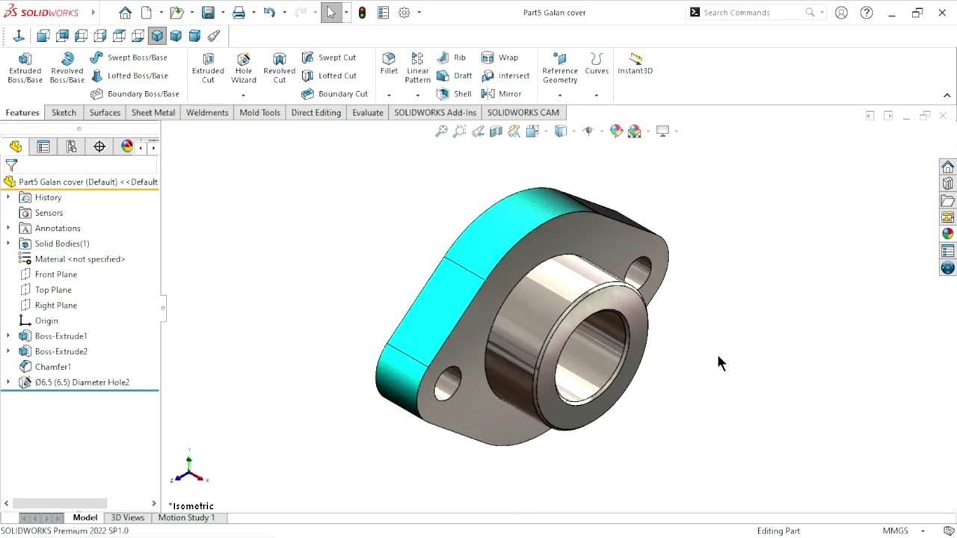